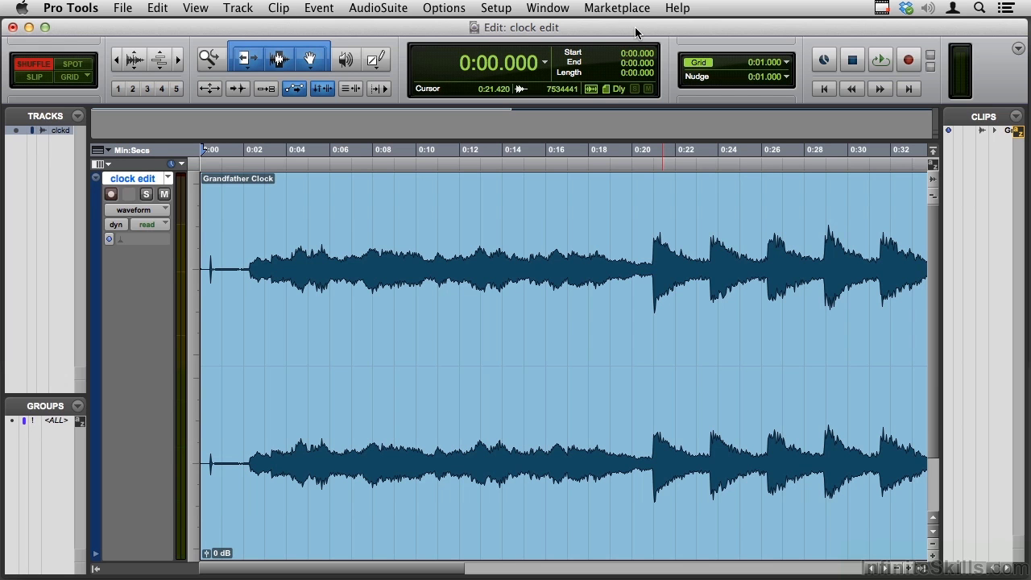
- Show the Mix window from the Window menu, enlarge it, then toggle back to the Edit window
left_click(548, 9)
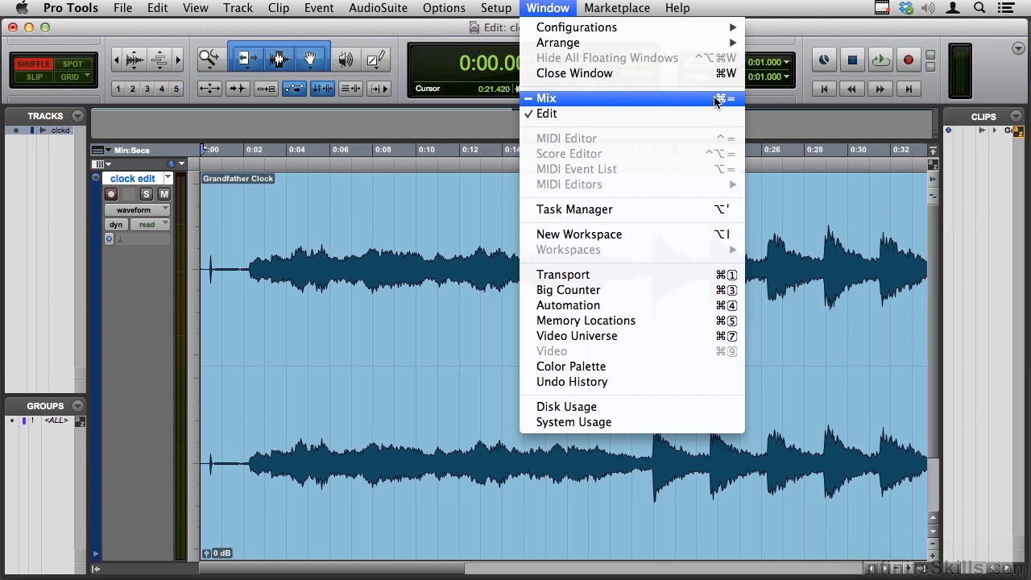
left_click(547, 97)
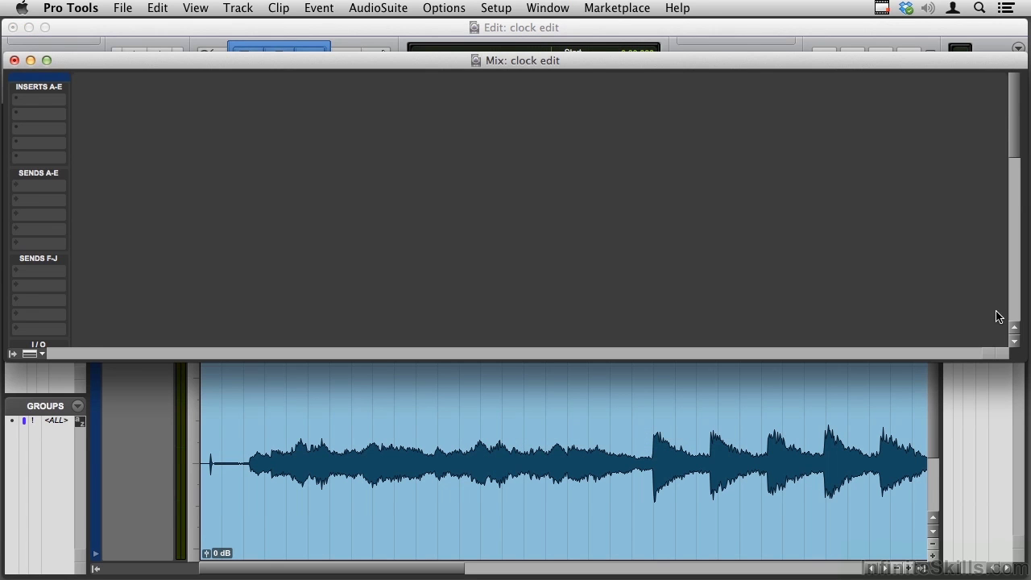
left_click_drag(1021, 360, 1020, 579)
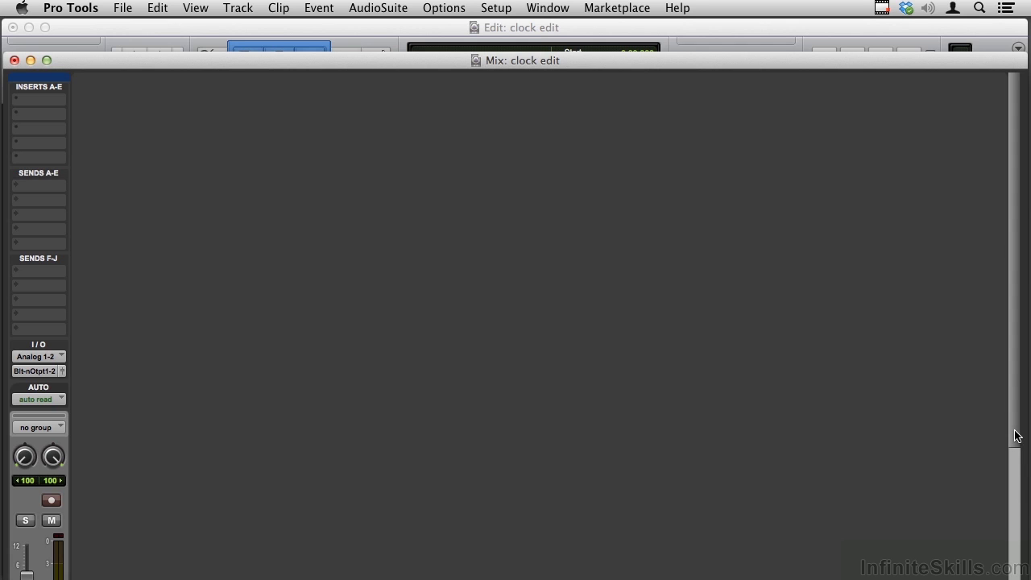
left_click_drag(1020, 431, 998, 233)
key("super+equal")
key("super+equal")
key("super+equal")
key("super+equal")
key("super+equal")
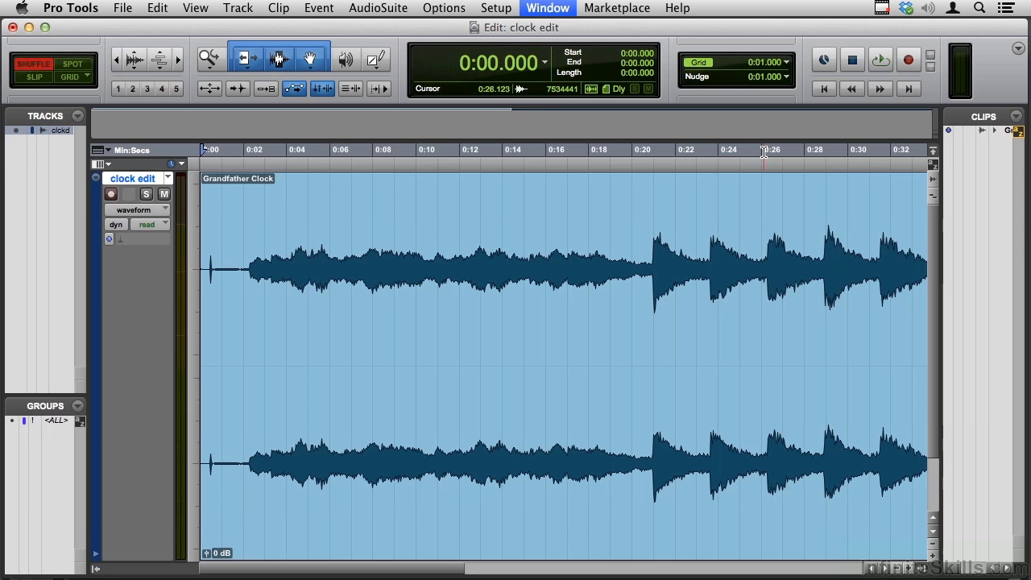
- Tile the Mix and Edit windows horizontally and rearrange them, with Edit on top
key("super+equal")
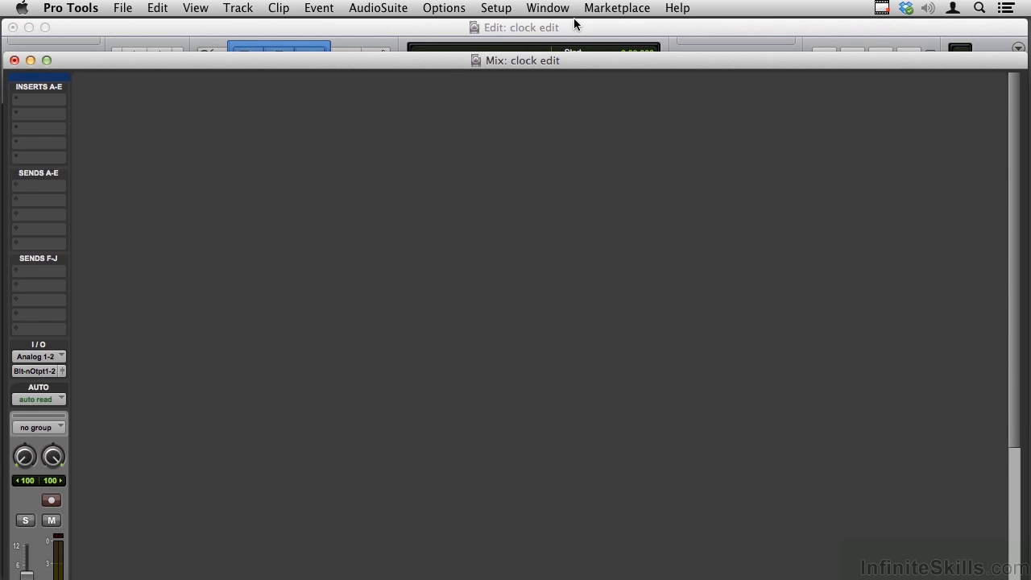
left_click(555, 9)
mouse_move(553, 45)
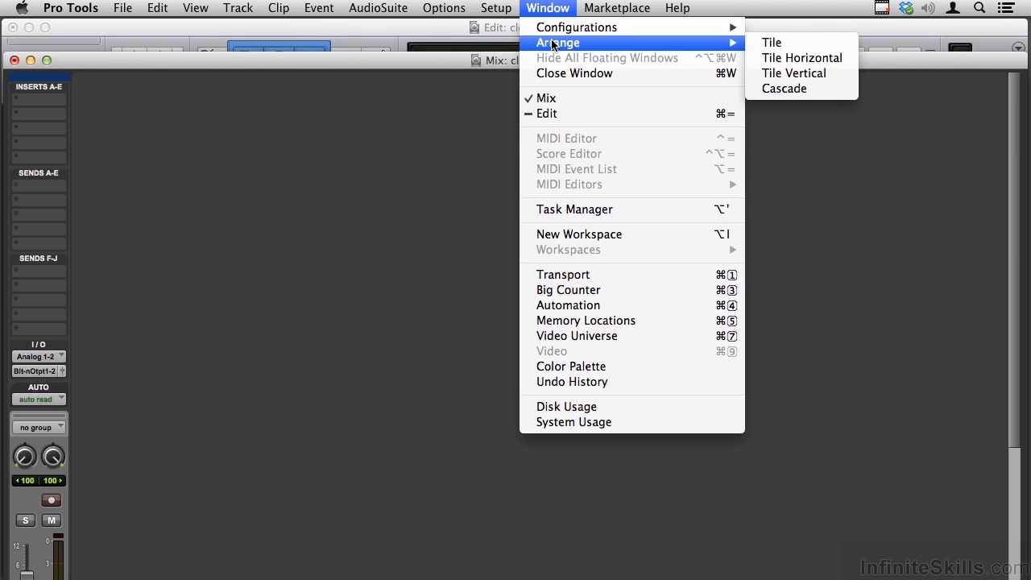
left_click(775, 61)
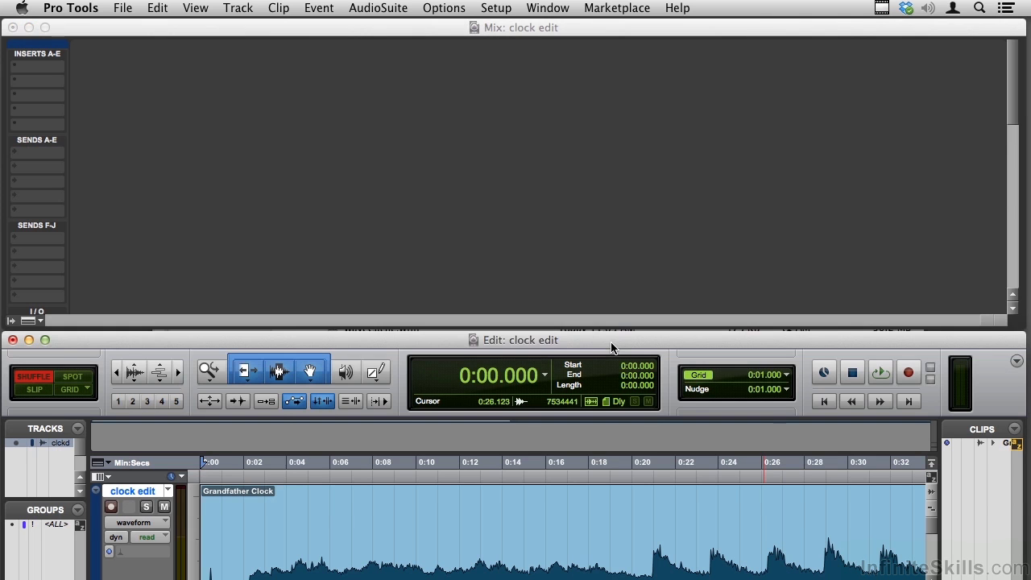
left_click_drag(606, 339, 567, 149)
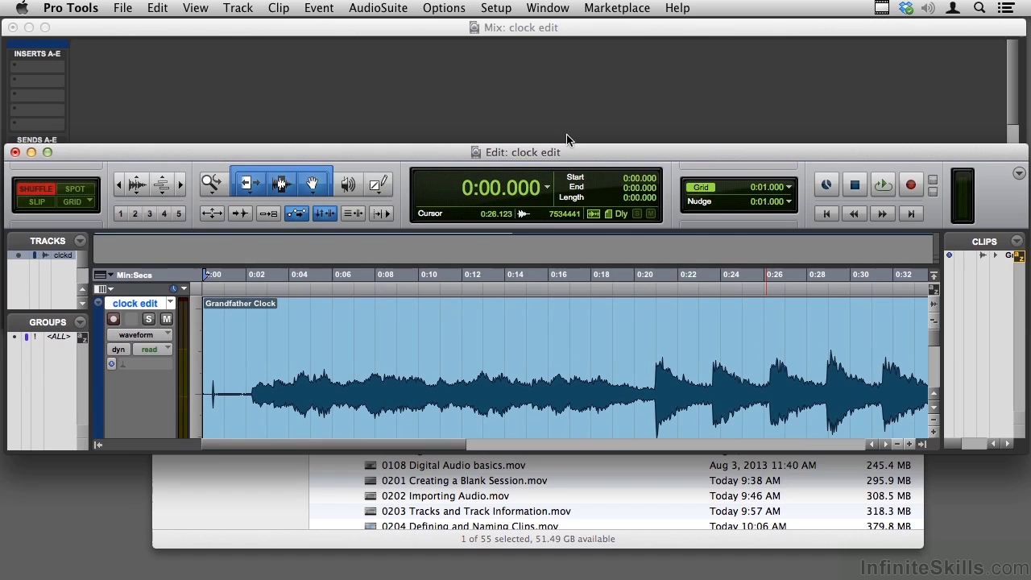
left_click_drag(564, 36, 562, 331)
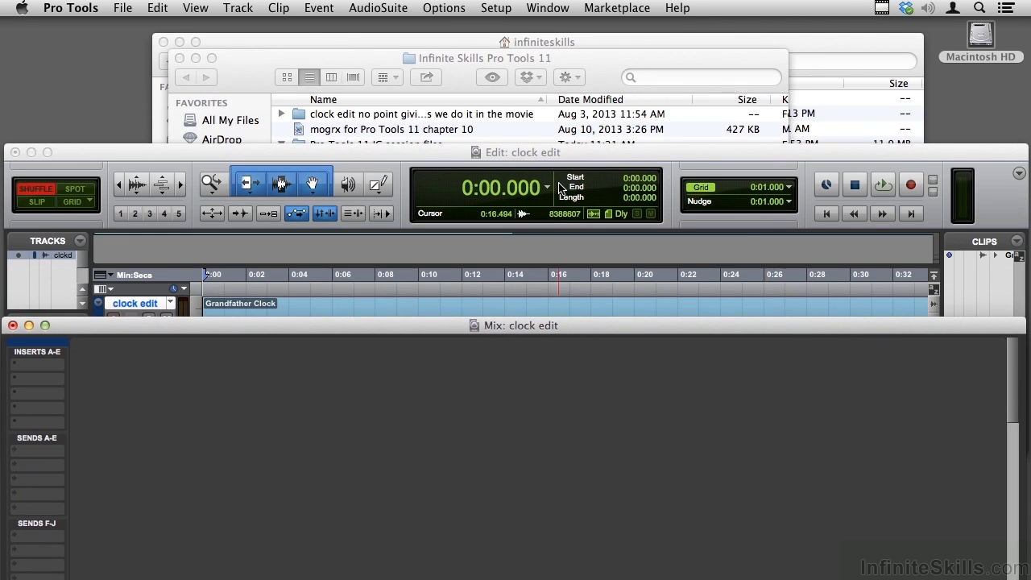
left_click_drag(589, 148, 581, 74)
- Tile the windows vertically and widen the Edit window to nearly full screen
left_click(549, 7)
mouse_move(645, 42)
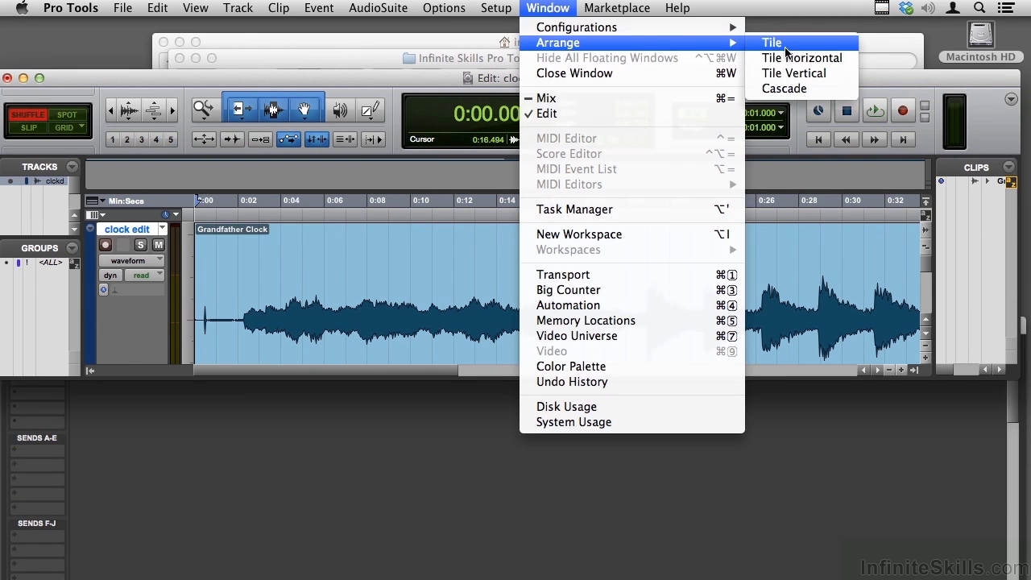
left_click(812, 76)
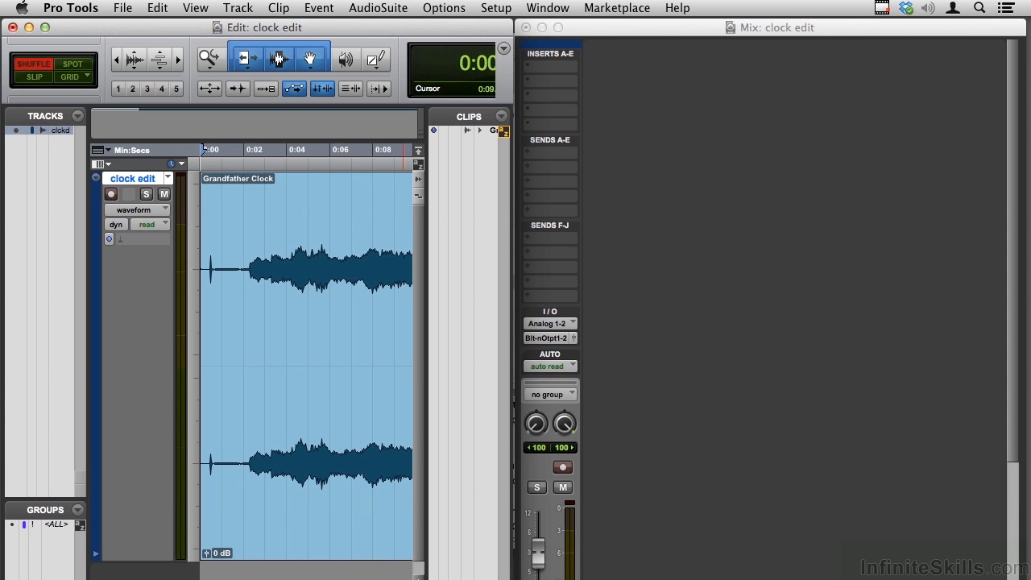
left_click_drag(510, 576, 1028, 564)
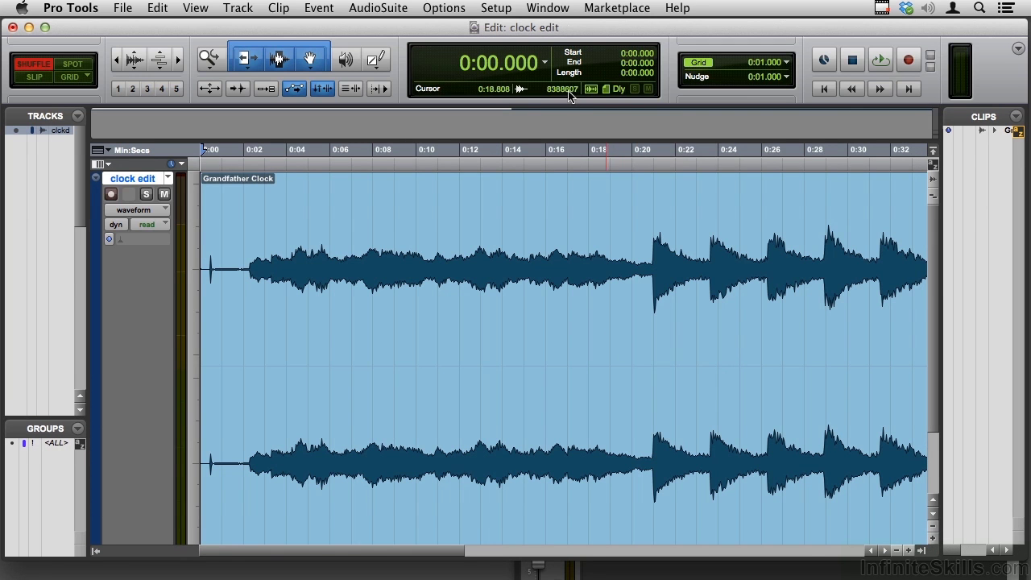
- Expand the Mix window to full screen, then return to the Edit window with Cmd+=
key("super+equal")
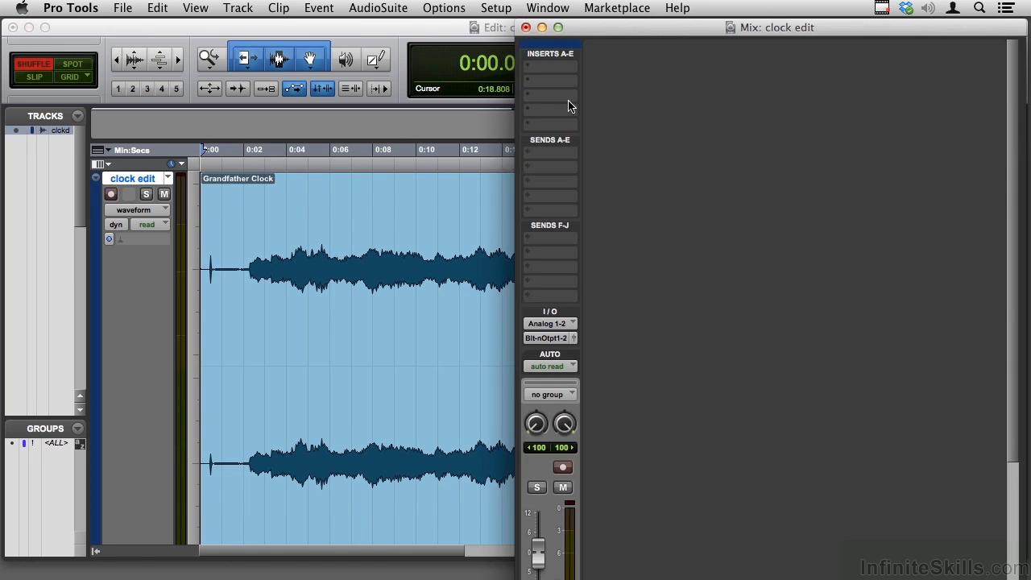
left_click(558, 28)
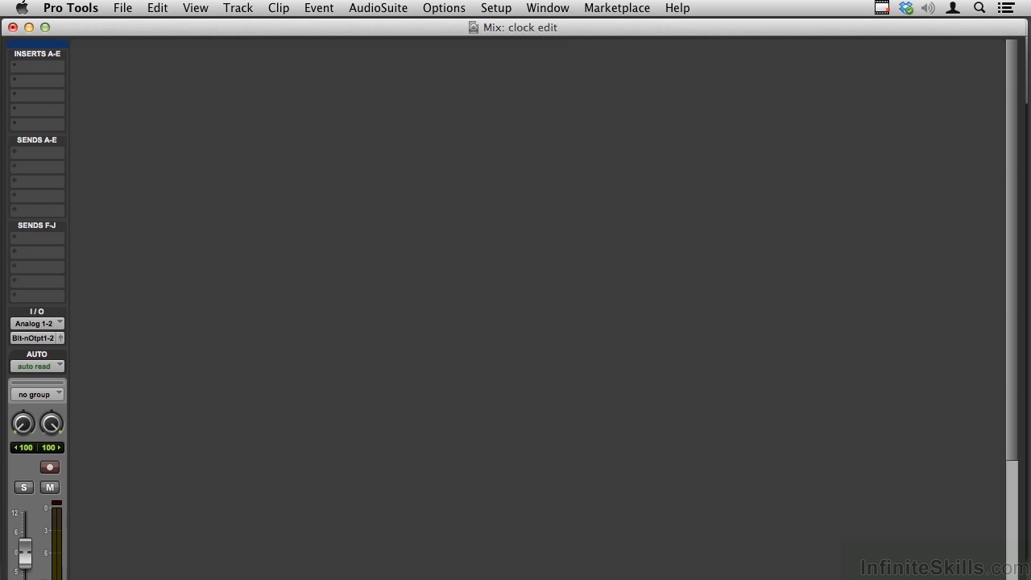
key("super+equal")
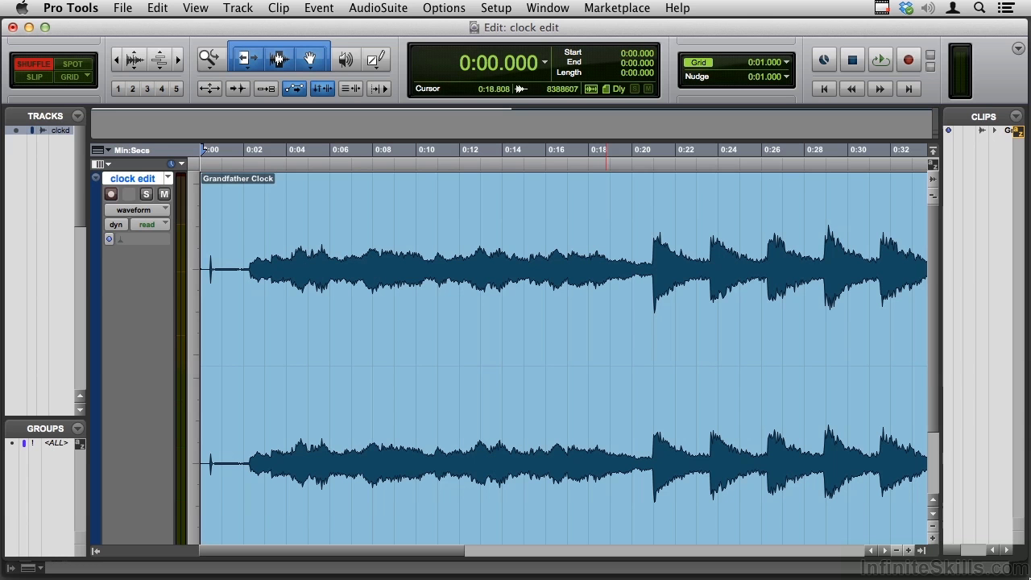
key("super+equal")
key("super+equal")
key("super+equal")
key("super+equal")
- Bring up the Window menu to reach its Transport entry
left_click(545, 7)
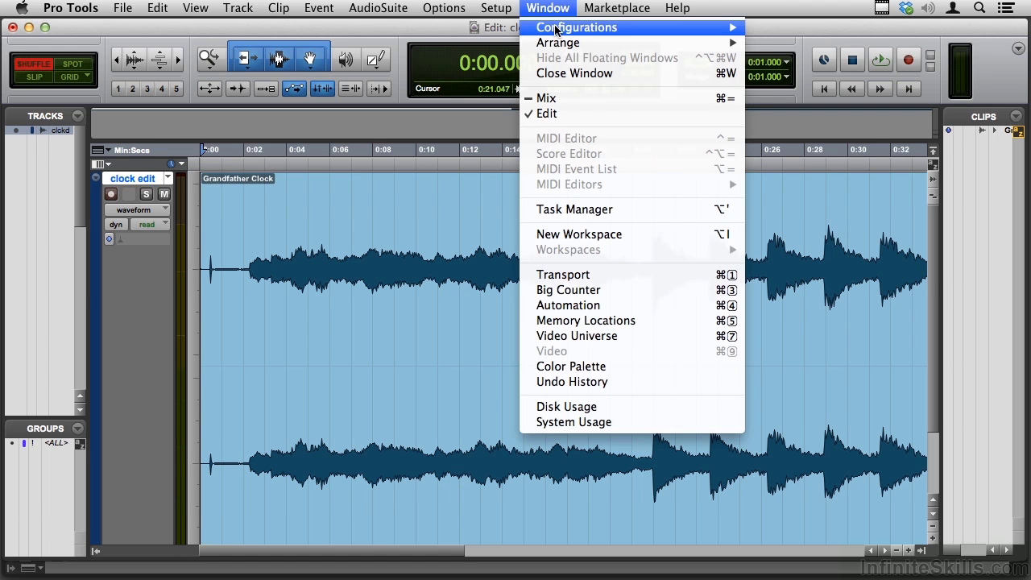
mouse_move(560, 28)
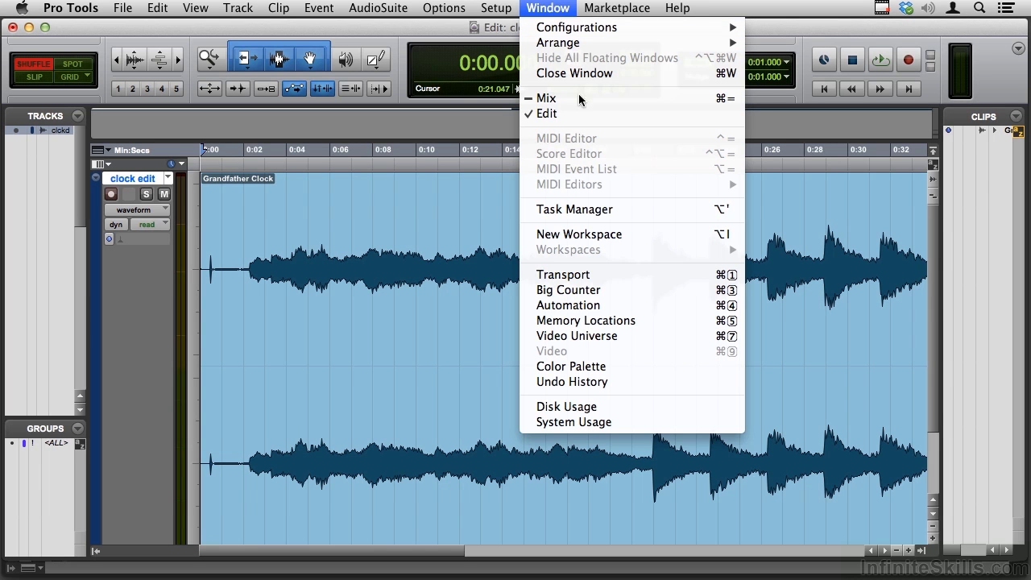
- Open the Transport window, centre it, jump to the session end, and turn off loop playback
left_click(608, 278)
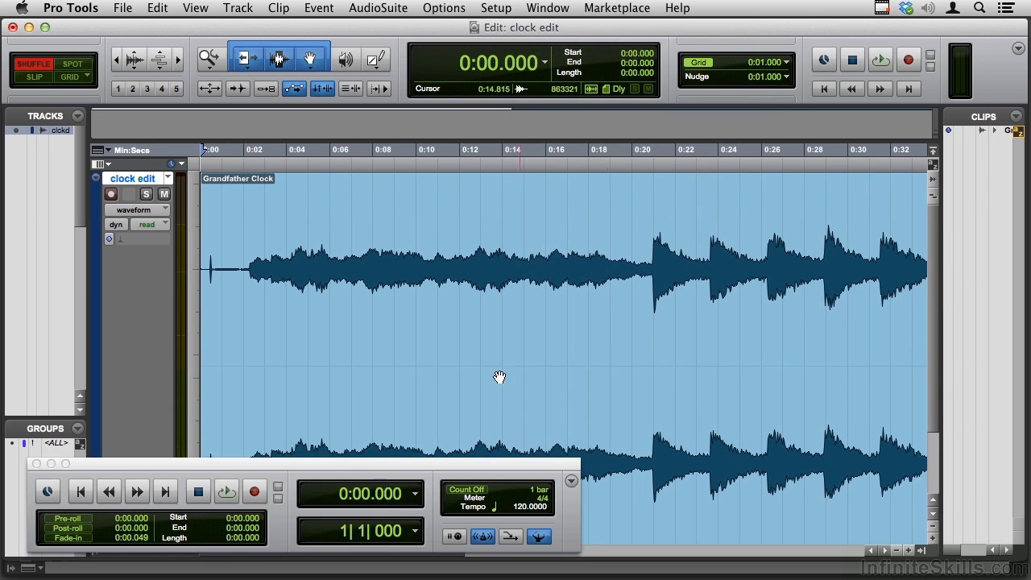
left_click_drag(415, 477, 656, 318)
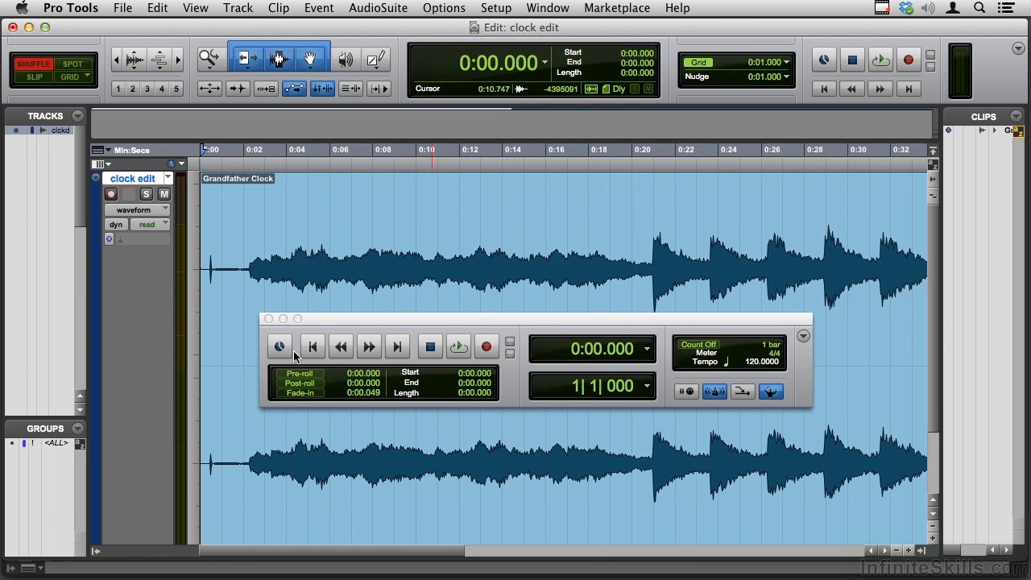
left_click(397, 347)
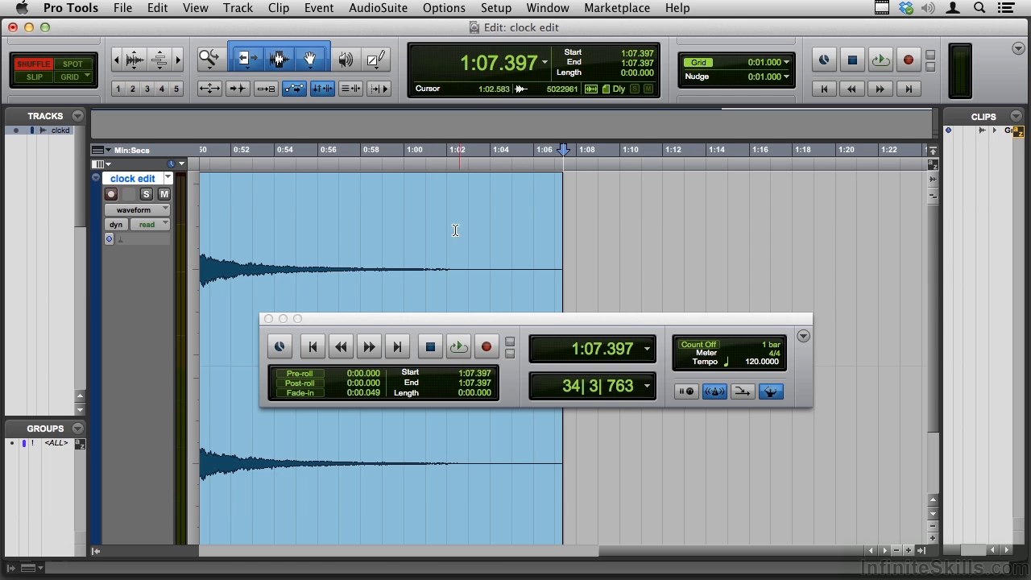
left_click(437, 7)
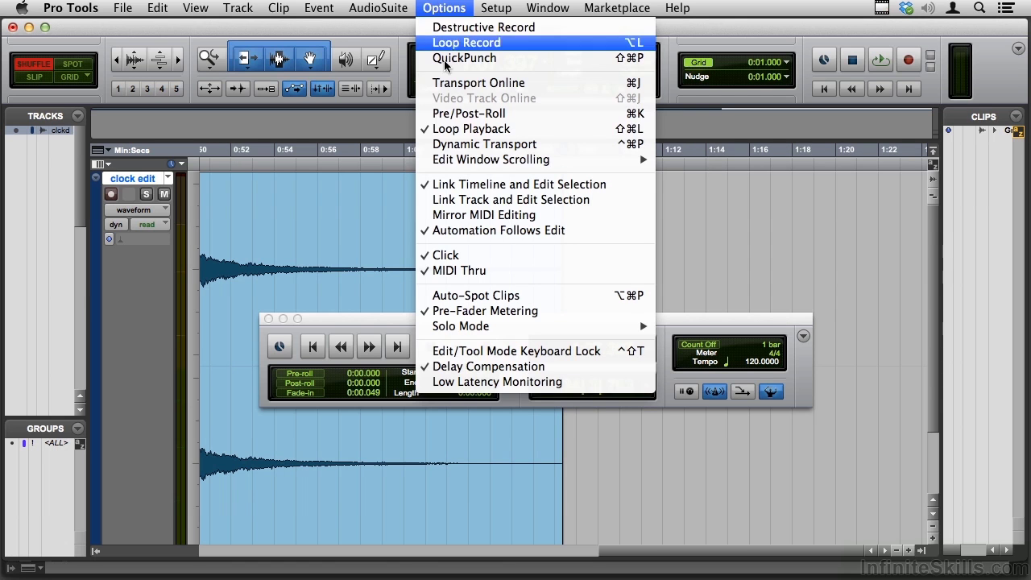
left_click(448, 129)
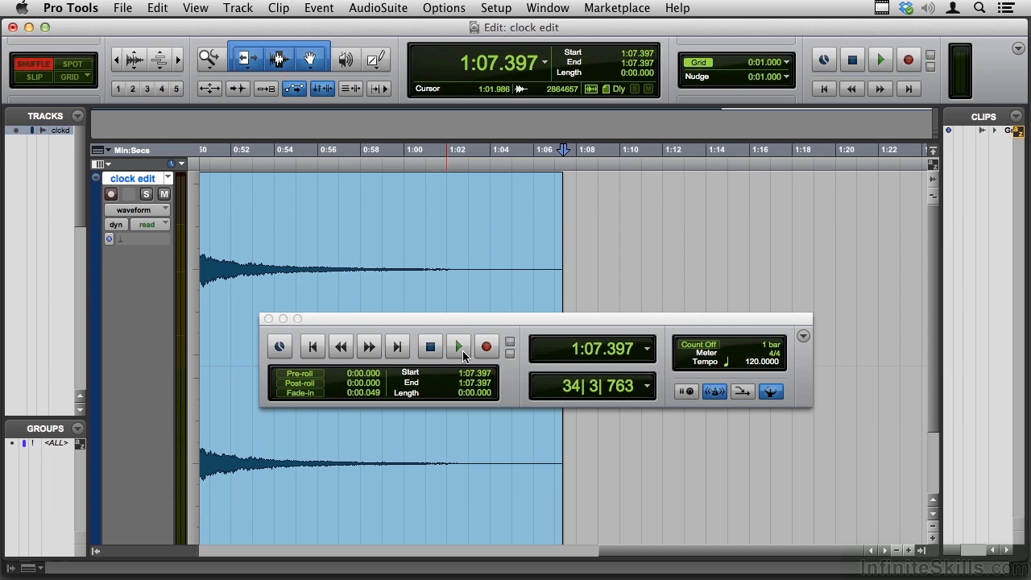
- Play the clock recording from the session start, then stop it
key("Return")
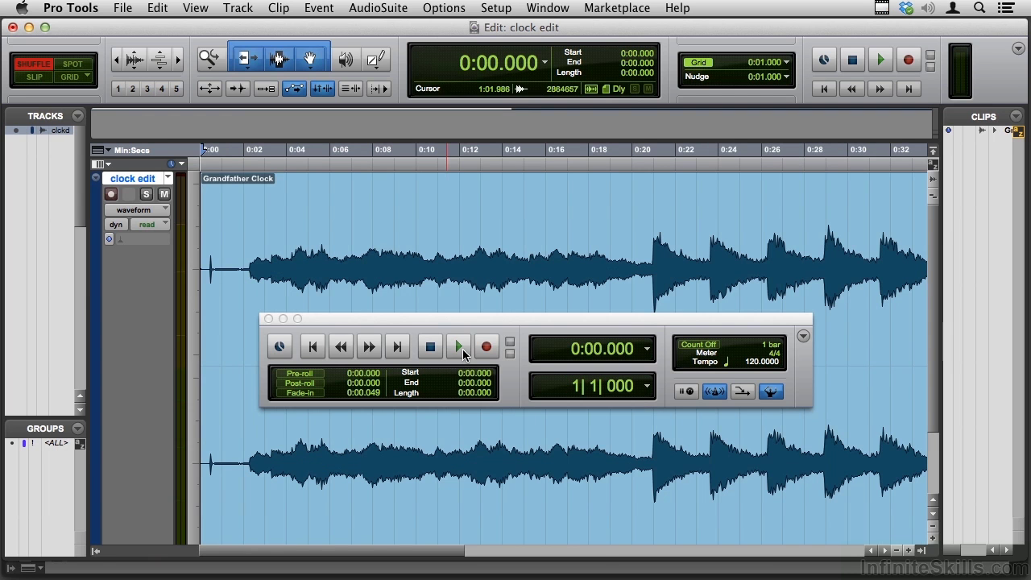
left_click(459, 347)
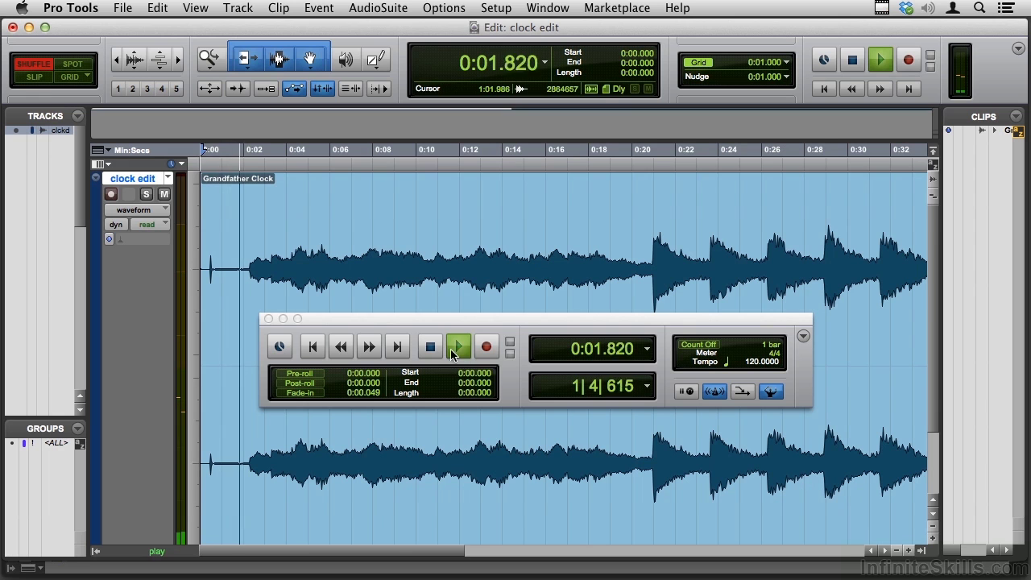
left_click(430, 346)
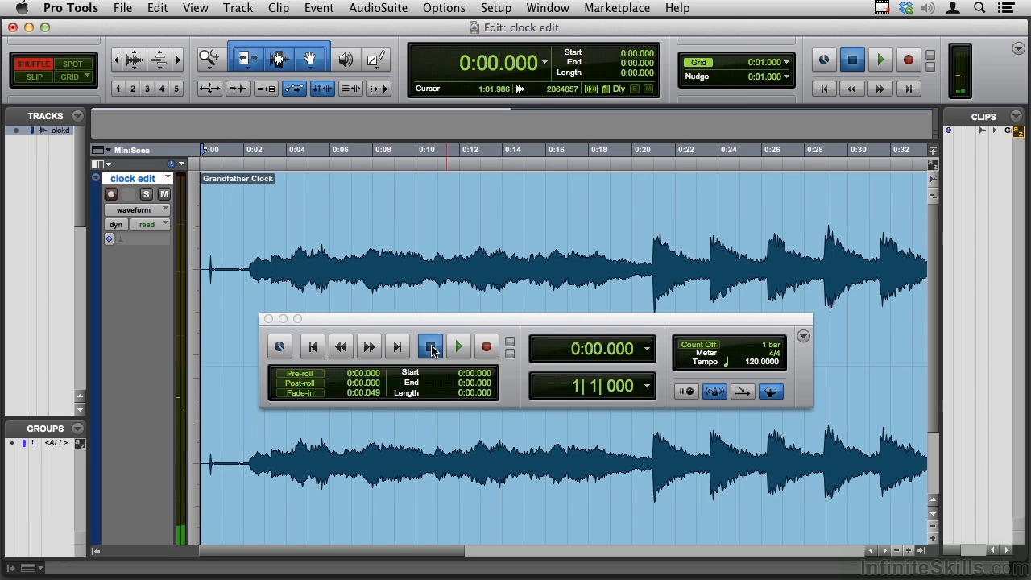
left_click(531, 8)
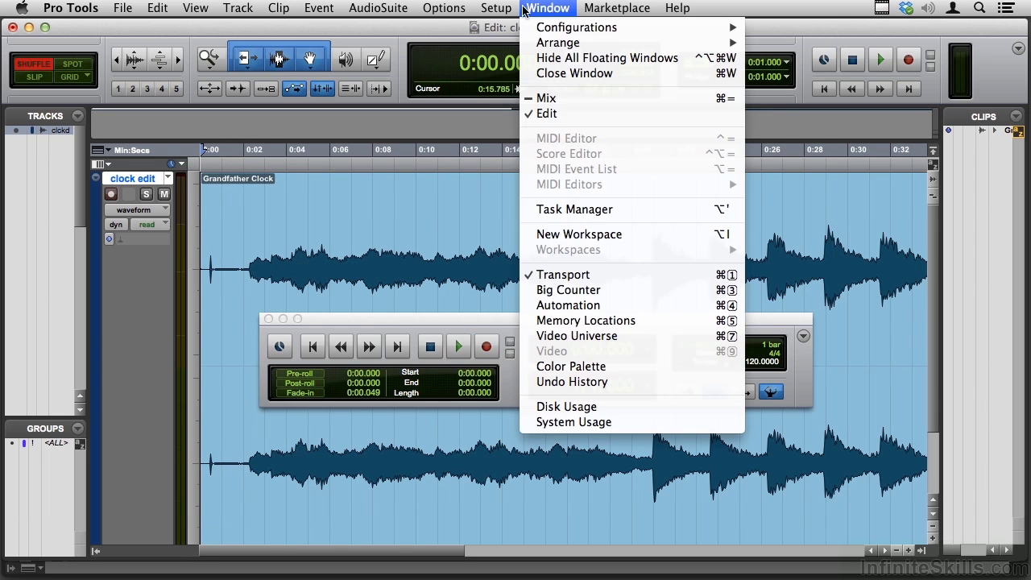
- Open and reposition the Big Counter, switch views, then close Big Counter and Transport
left_click(553, 291)
left_click_drag(454, 321, 566, 196)
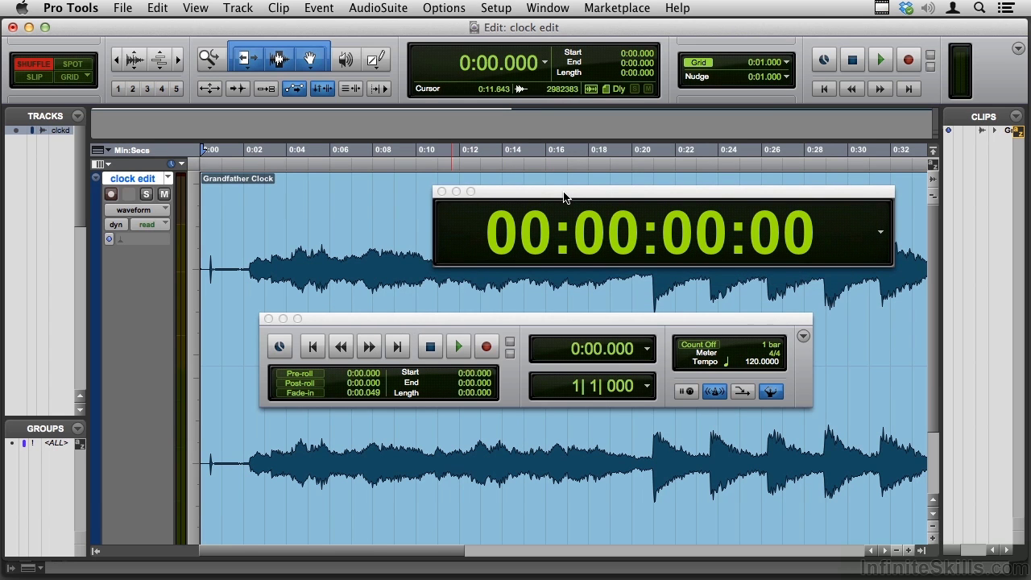
key("super+equal")
key("super+equal")
key("super+equal")
key("super+equal")
key("super+equal")
key("super+equal")
left_click(442, 192)
left_click(268, 319)
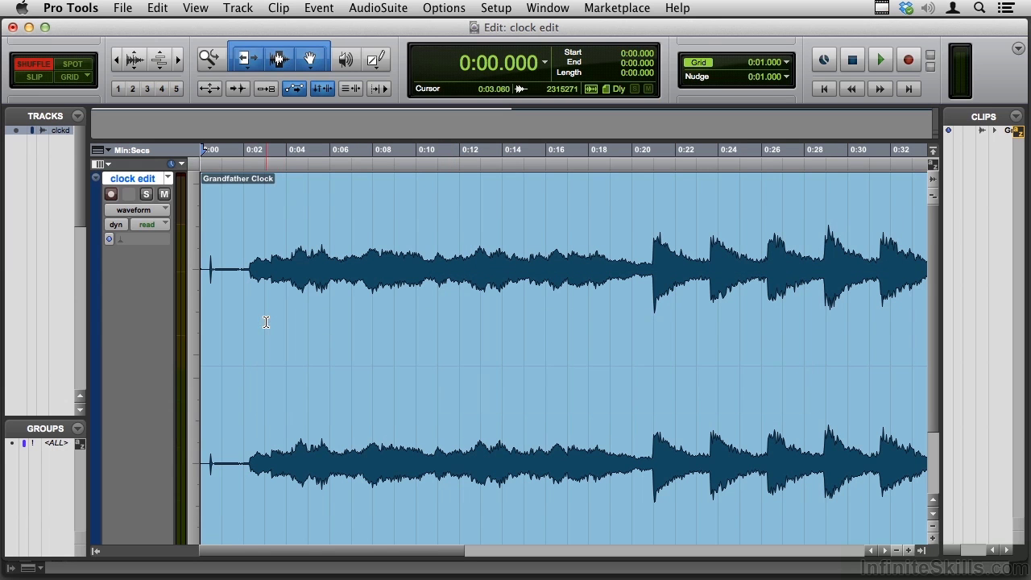
- Set the Zoomer to Normal mode and marquee-zoom on about 0:08 to 0:10
left_click(206, 64)
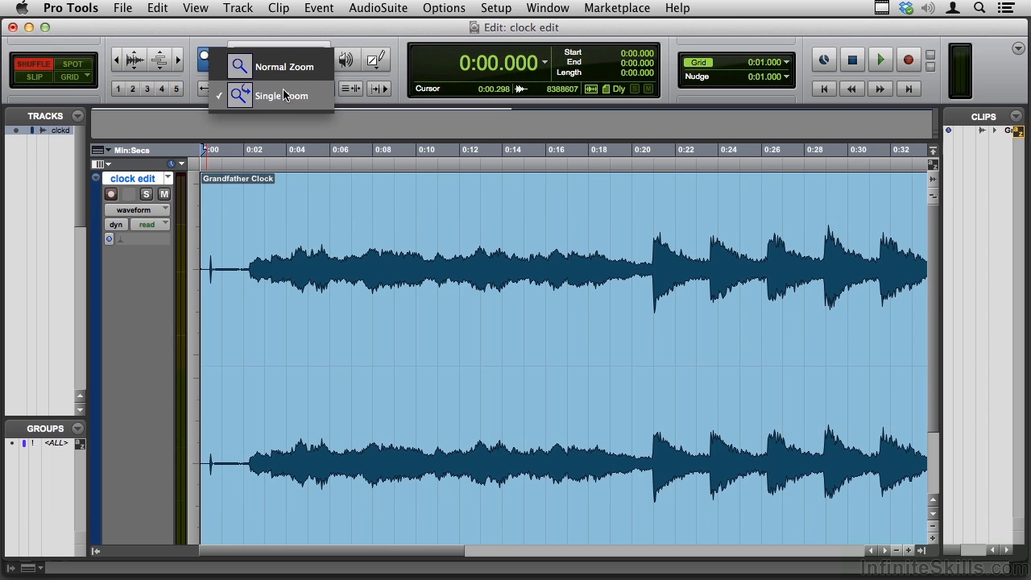
left_click(279, 67)
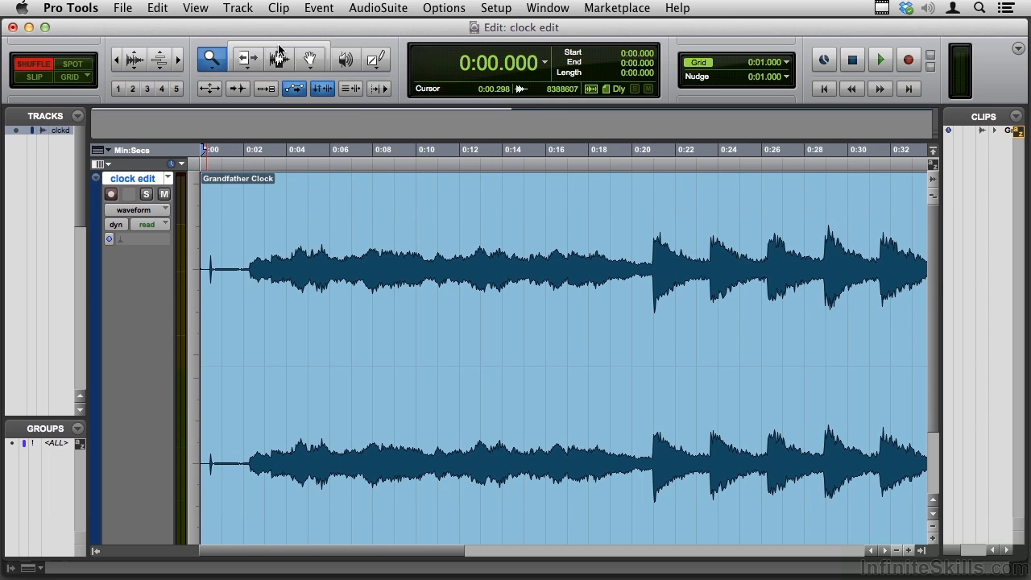
left_click(280, 48)
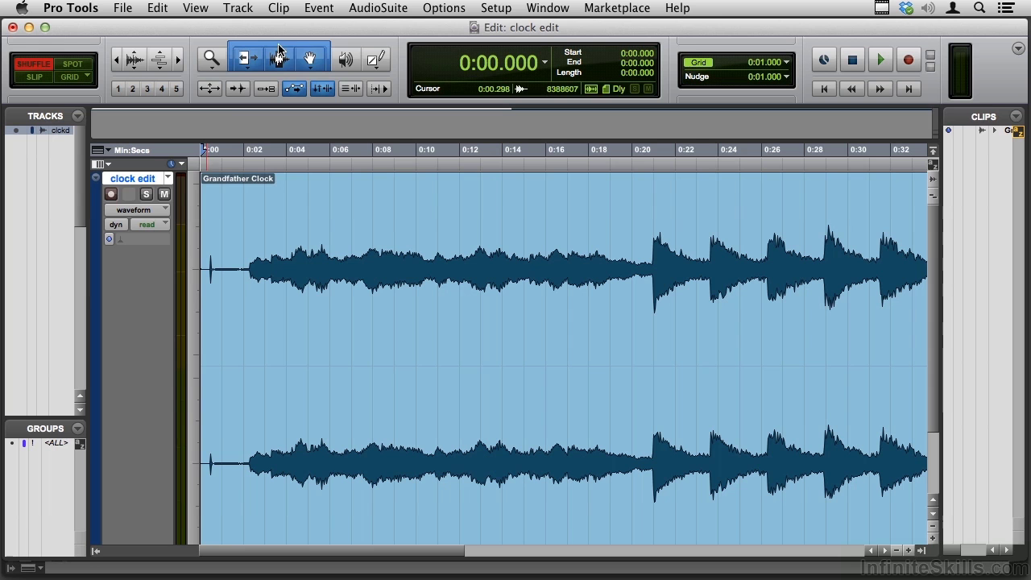
left_click(209, 57)
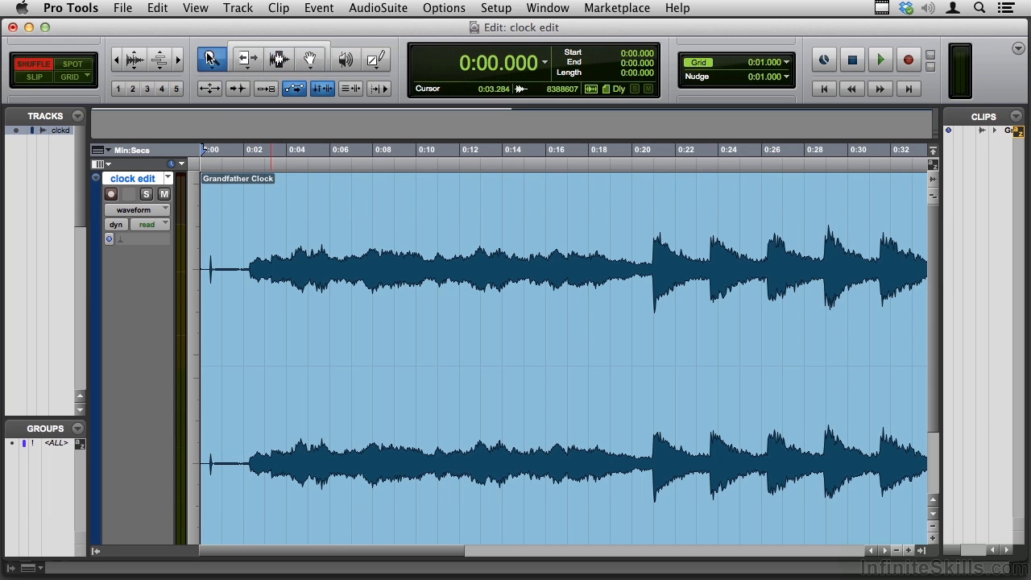
left_click_drag(387, 253, 492, 319)
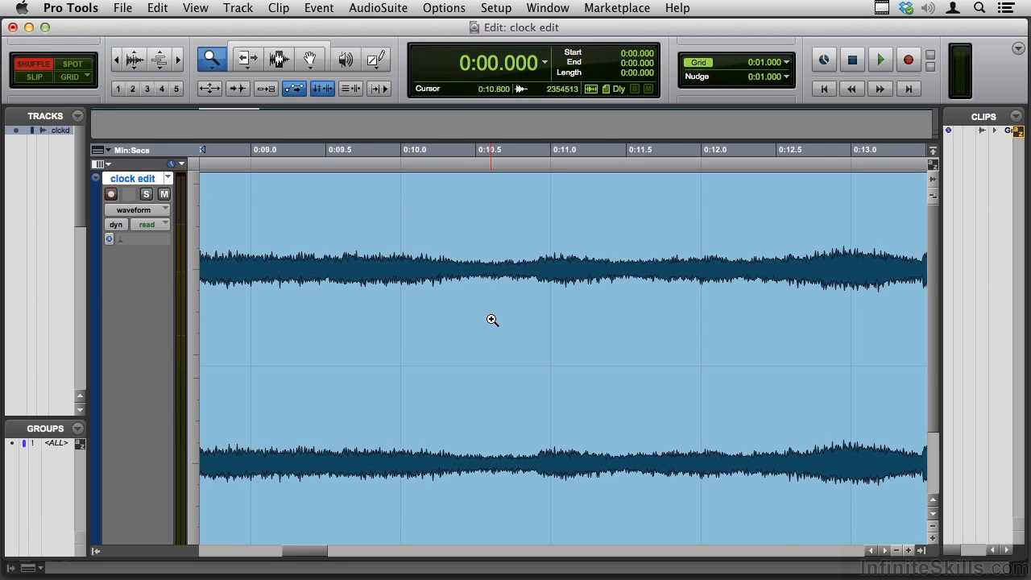
left_click(287, 47)
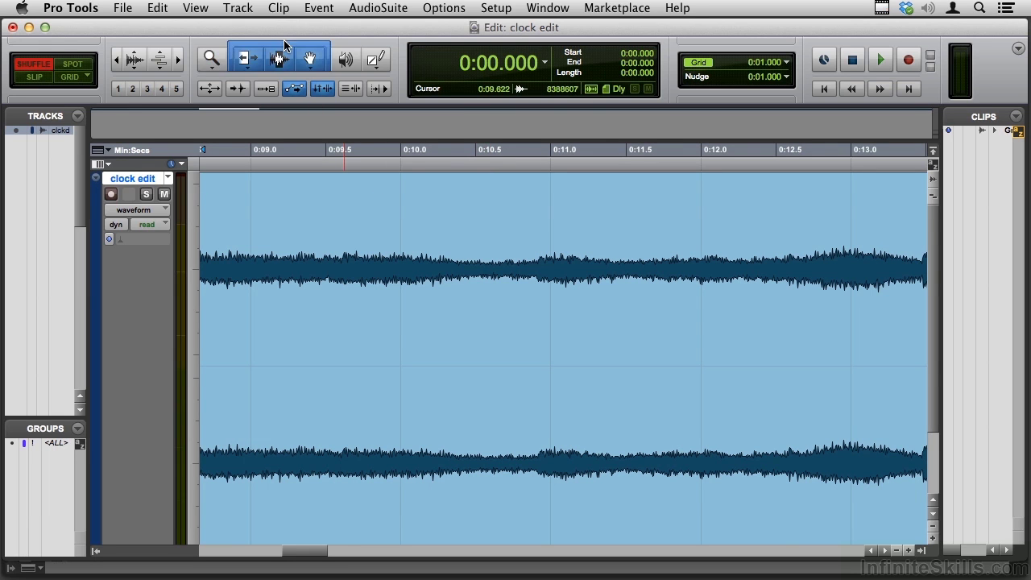
- Switch the Zoomer to Single Zoom, zoom out, marquee 0:10–0:19, and reselect the Smart Tool
left_click_drag(208, 55, 233, 101)
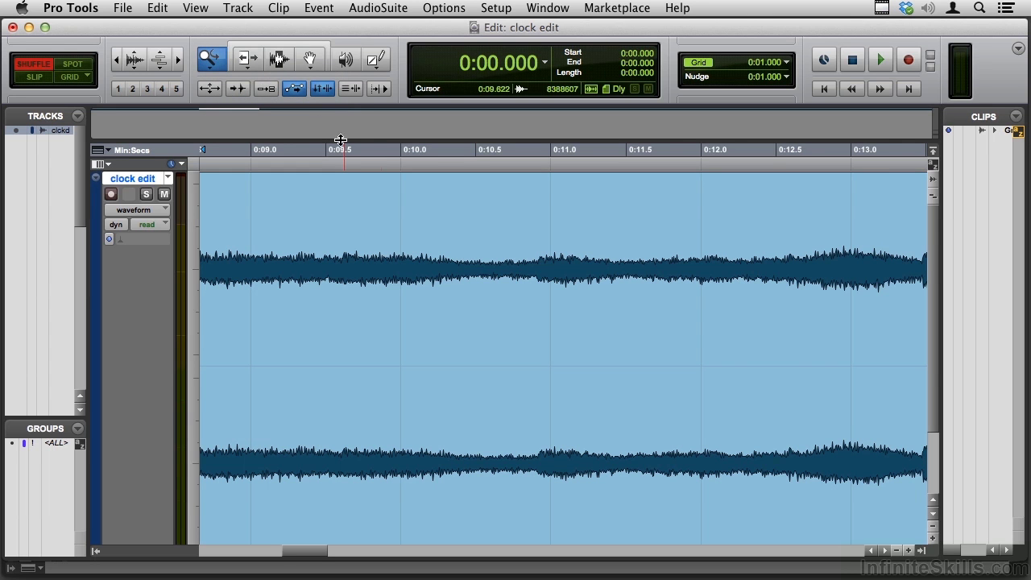
left_click(390, 209, "alt")
left_click(390, 209, "alt")
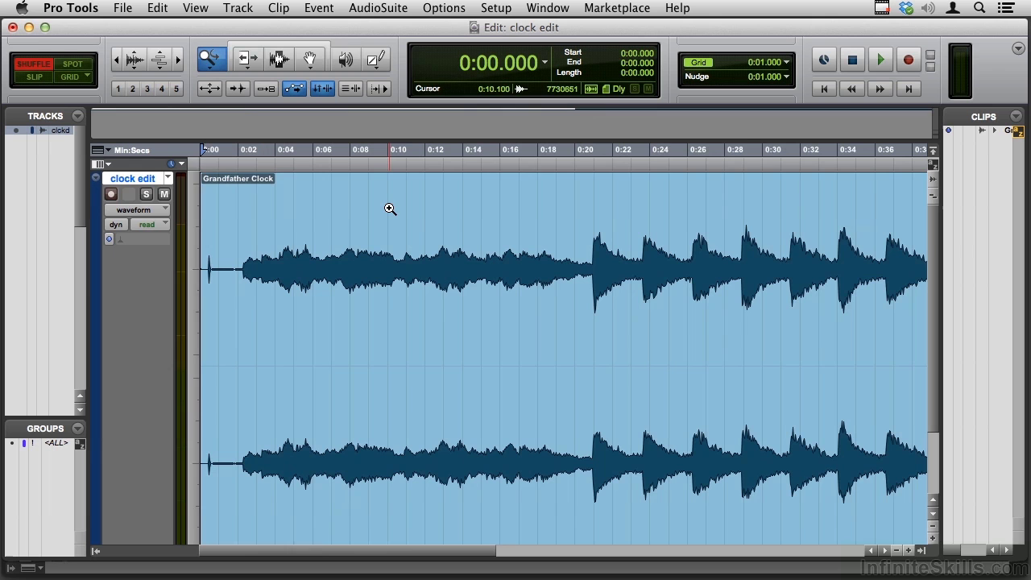
left_click_drag(390, 209, 564, 269)
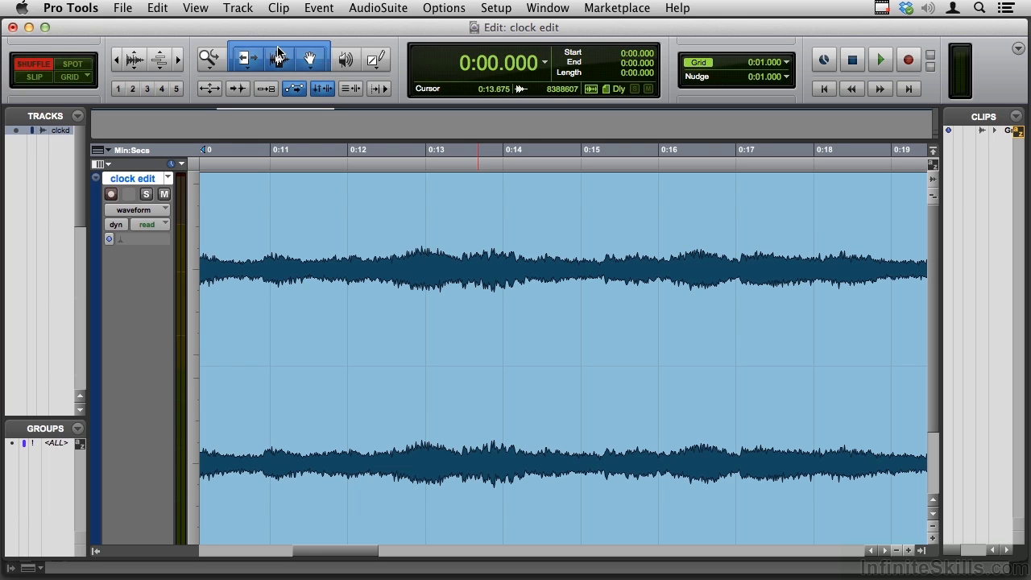
key("F5")
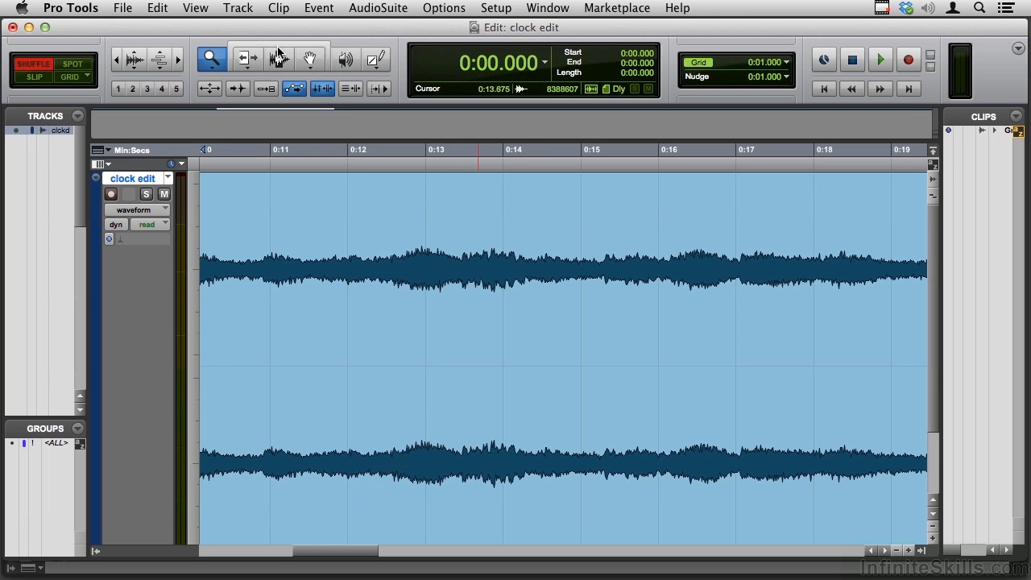
left_click(280, 57)
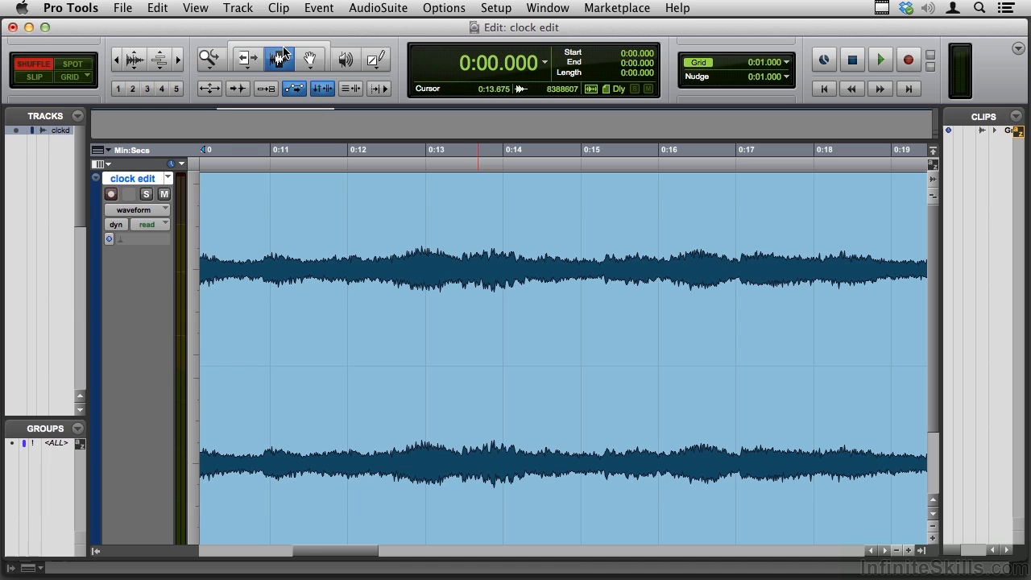
left_click(284, 44)
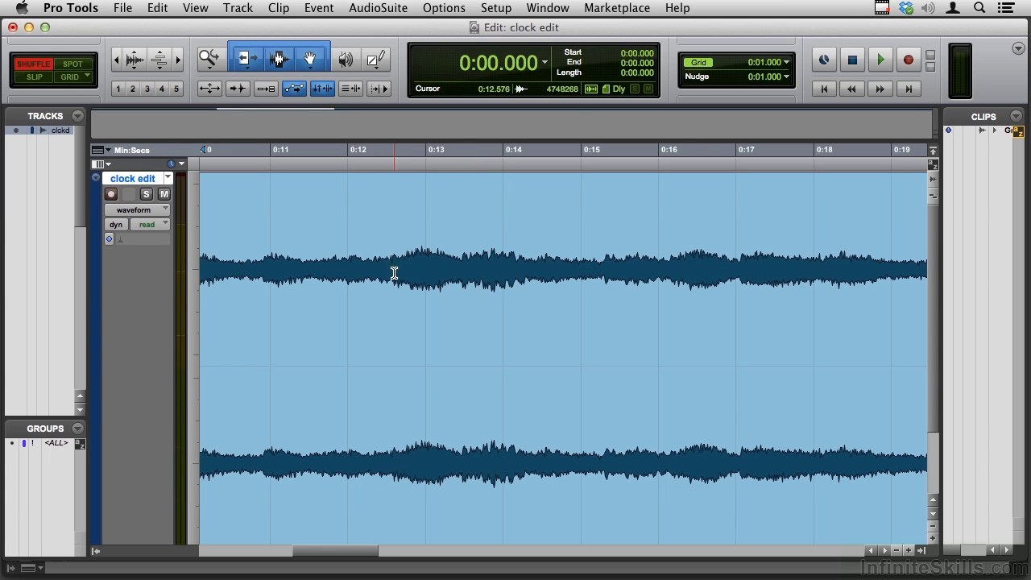
- Zoom to fit the whole Grandfather Clock clip, then show the Options menu
double_click(209, 66)
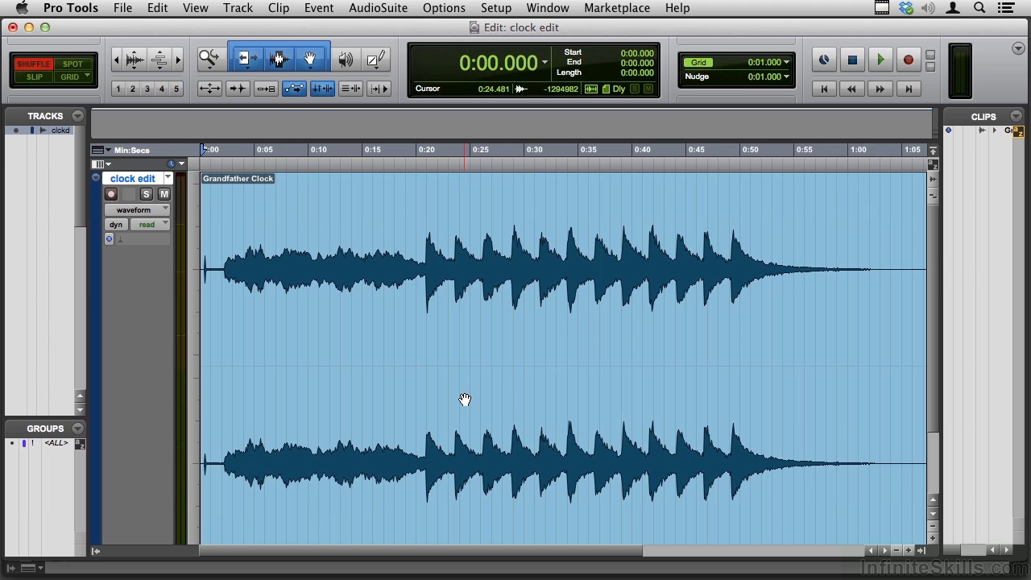
left_click(444, 7)
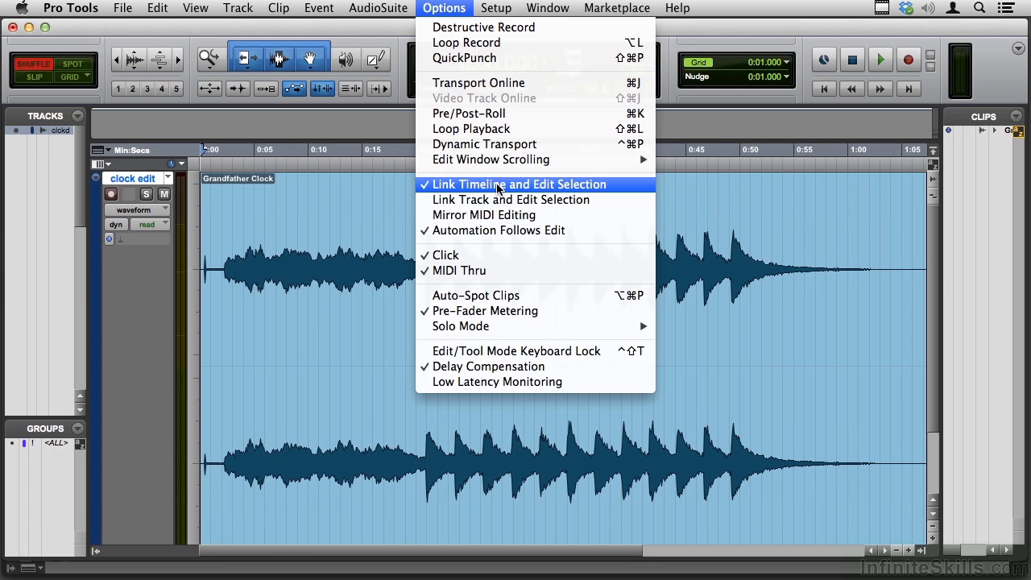
- Set Edit Window Scrolling to Page, zoom in, and audition from 0:21.906
mouse_move(501, 161)
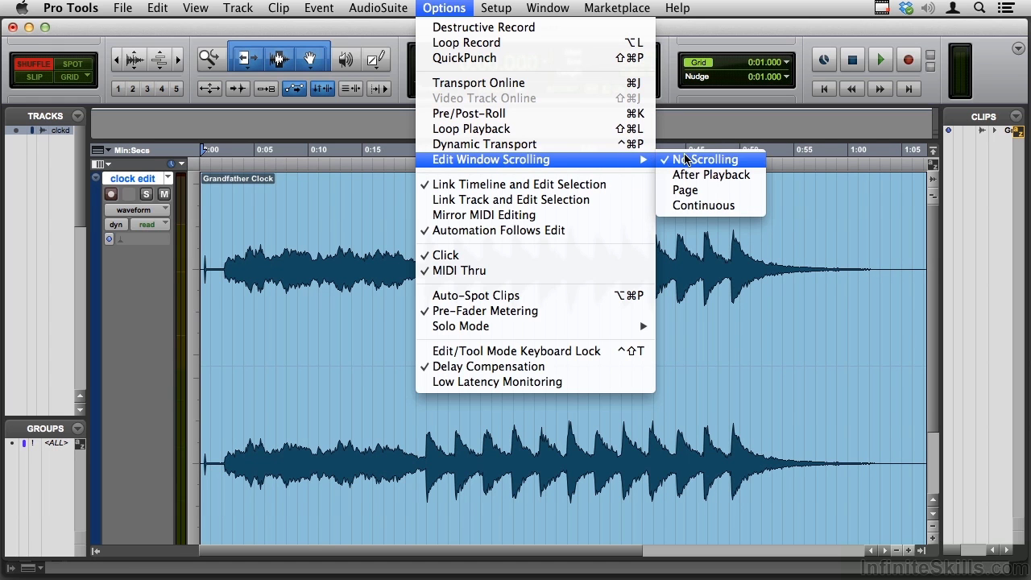
left_click(689, 196)
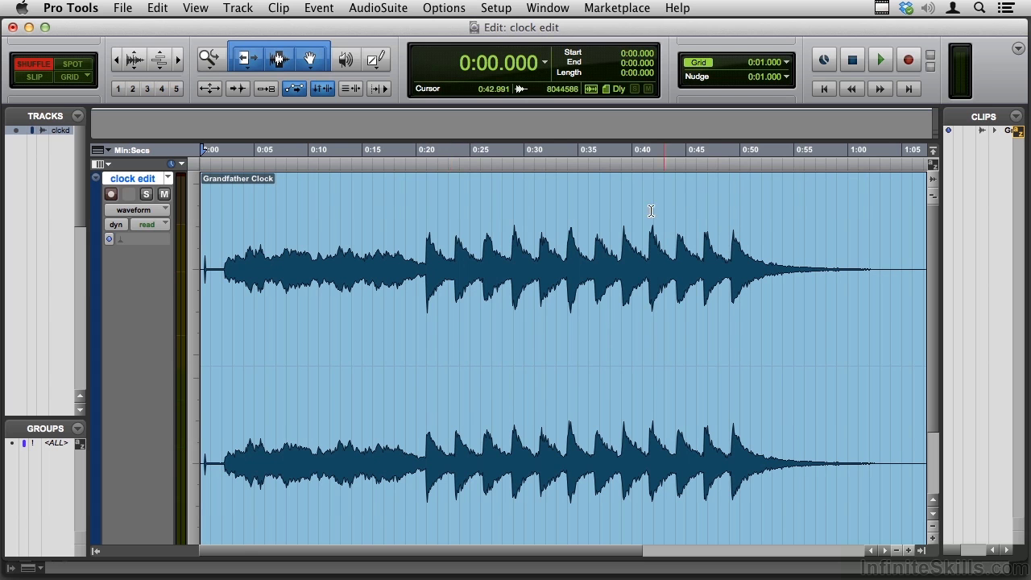
key("super+bracketright")
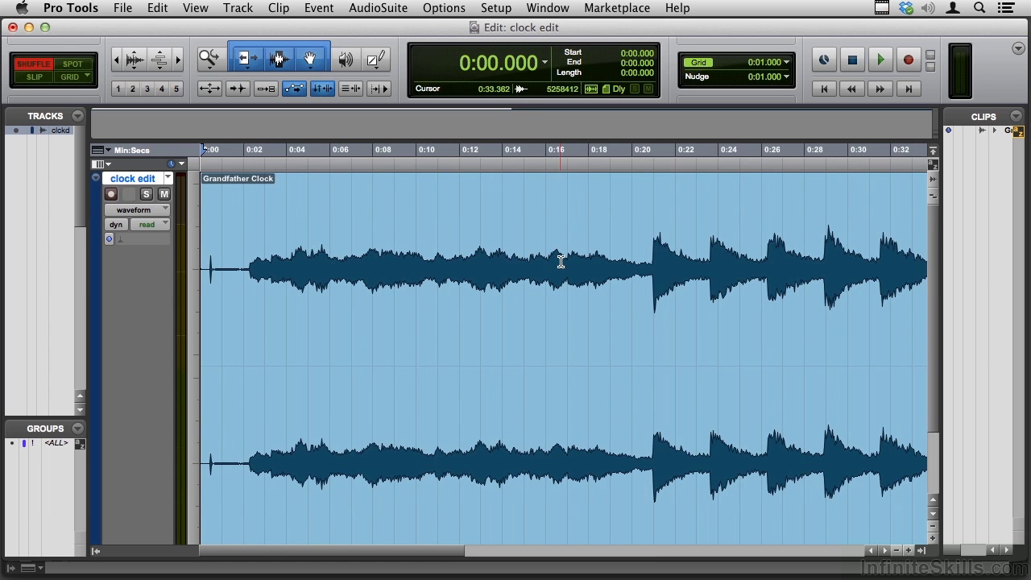
left_click(674, 192)
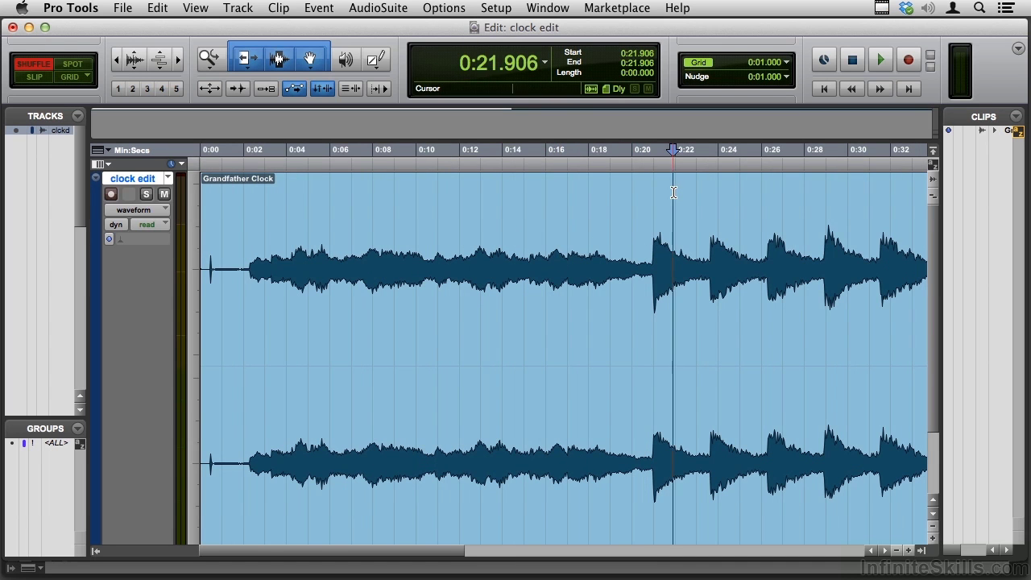
key("space")
key("space")
- Lower the track fader to -17.1 dB in the Mix window, then replay from 0:21.906
key("super+equal")
scroll(326, 392, "down", 5)
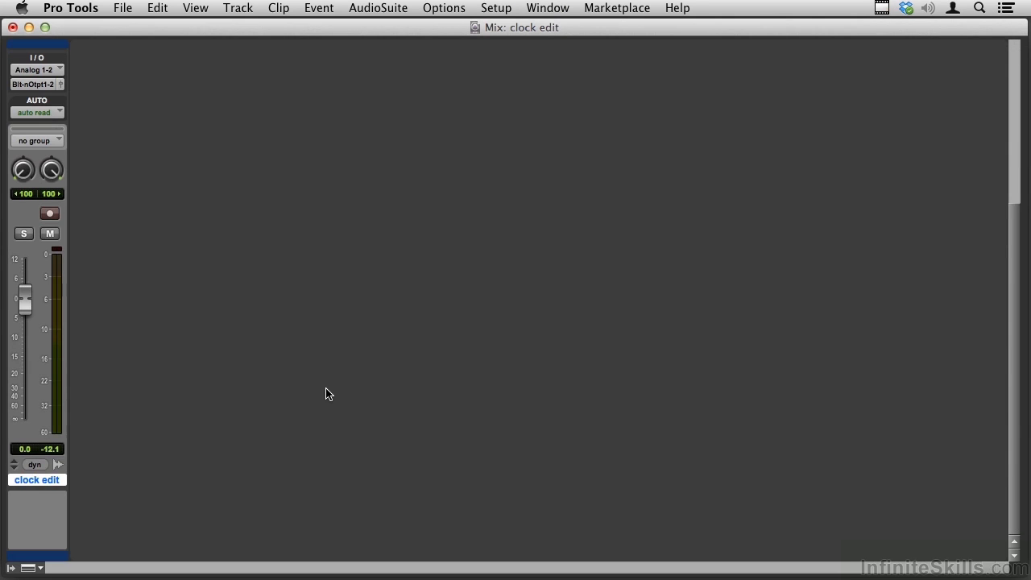
left_click_drag(25, 300, 25, 371)
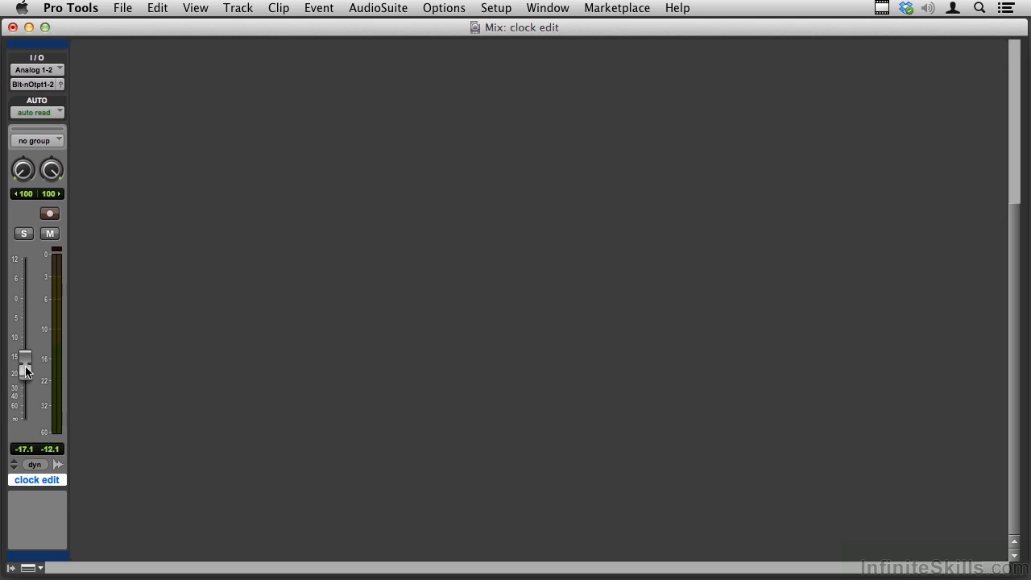
key("super+equal")
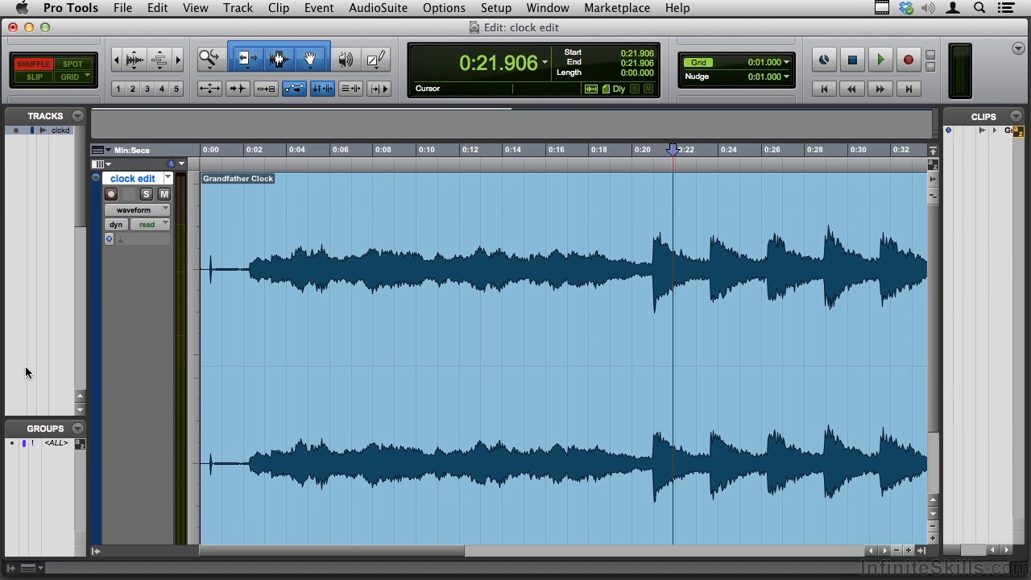
key("space")
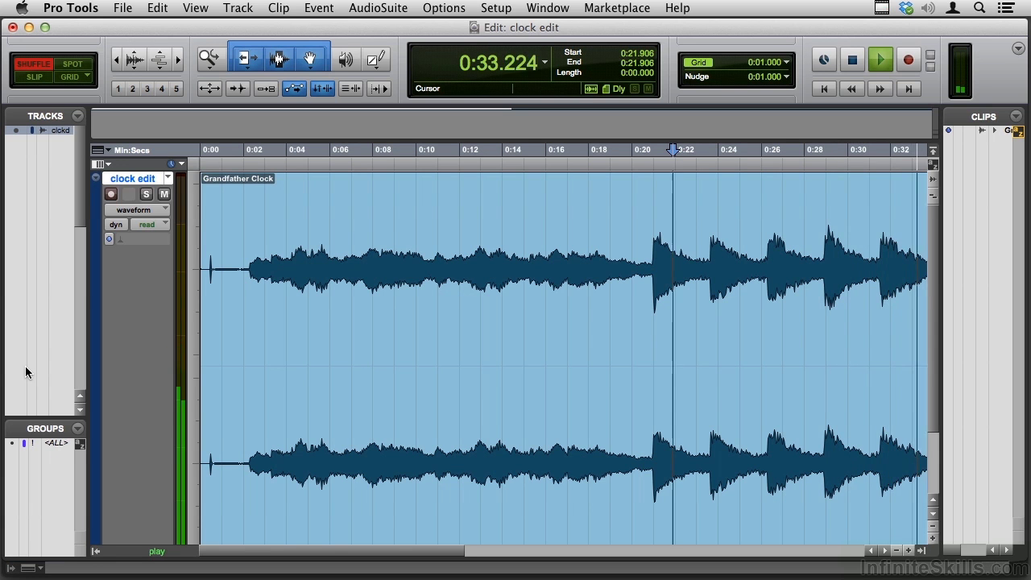
key("space")
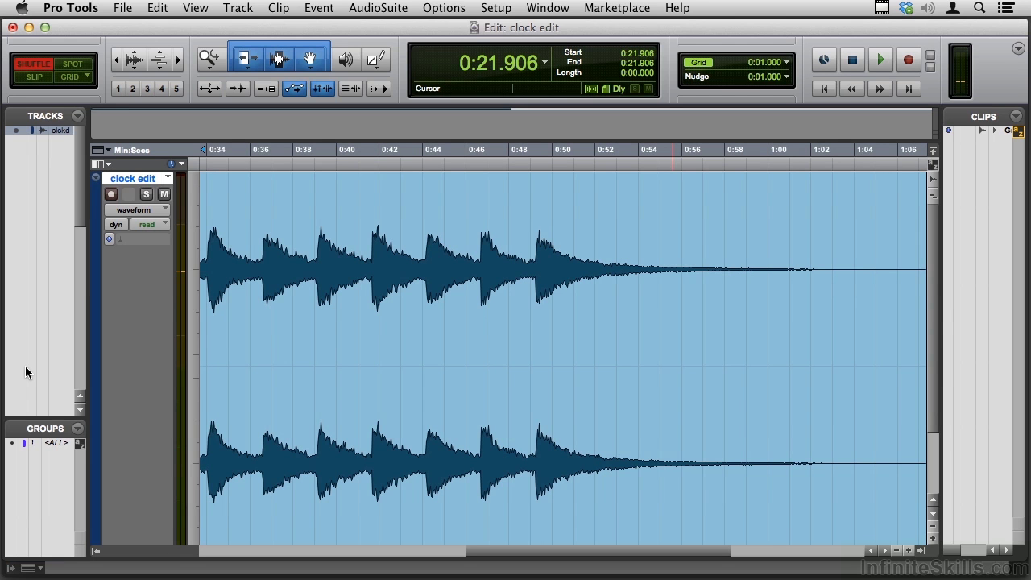
- Set Edit Window Scrolling to No Scrolling and zoom the view to 0:00–0:33
left_click(456, 8)
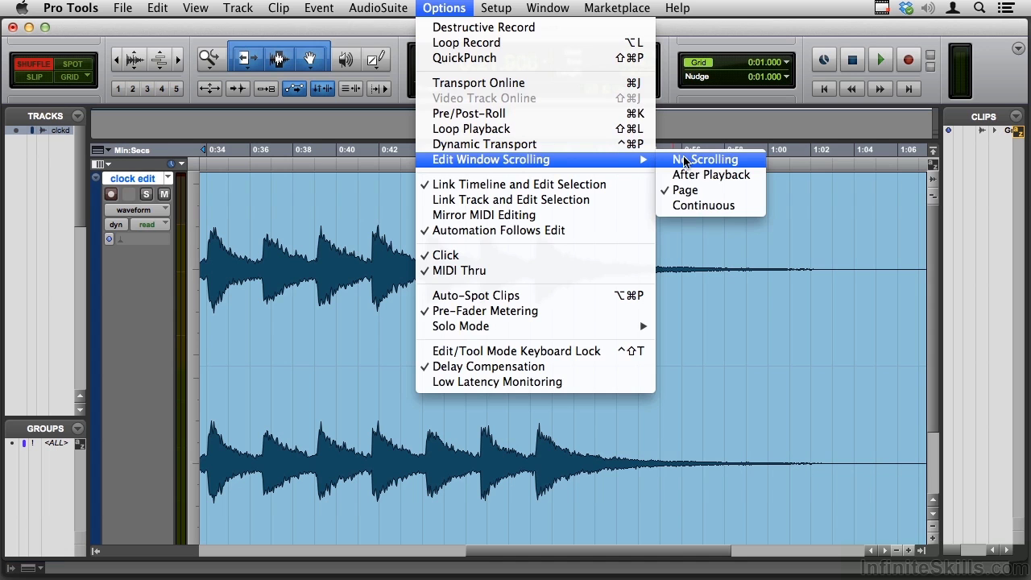
left_click(684, 161)
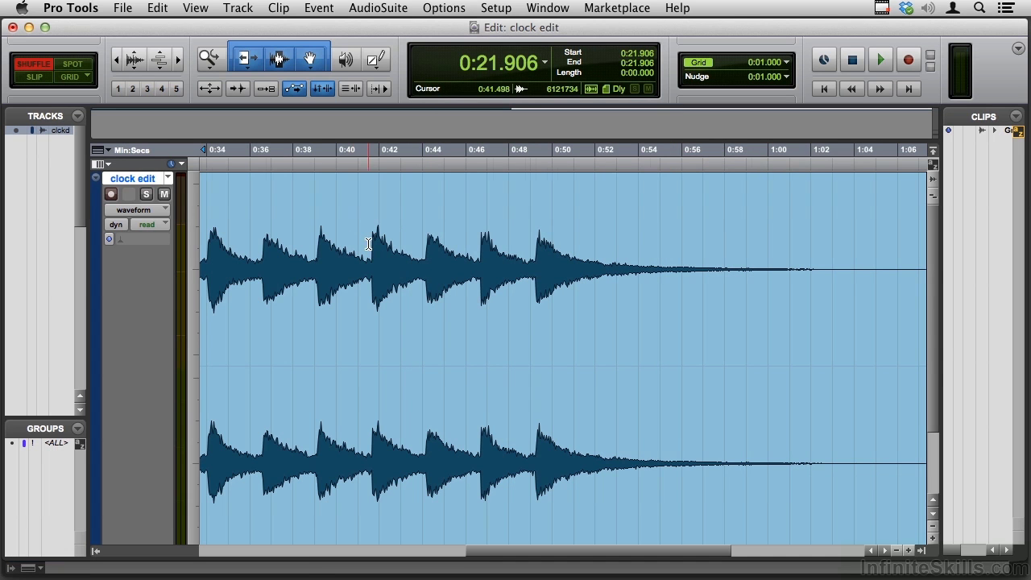
key("Return")
key("super+bracketleft")
key("super+bracketright")
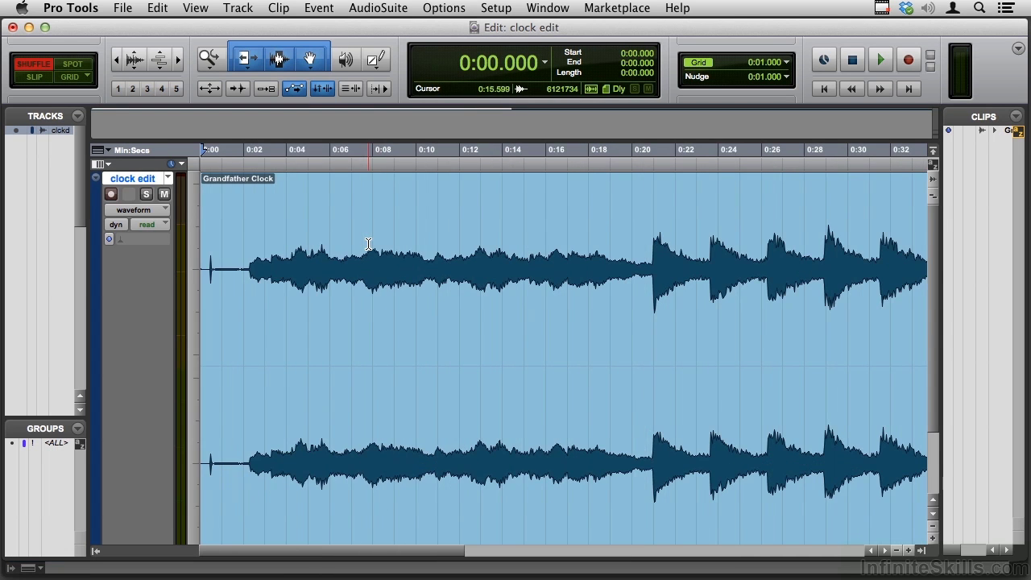
- Audition from 0:31.608 with the view staying fixed, then stop playback
left_click(883, 211)
key("space")
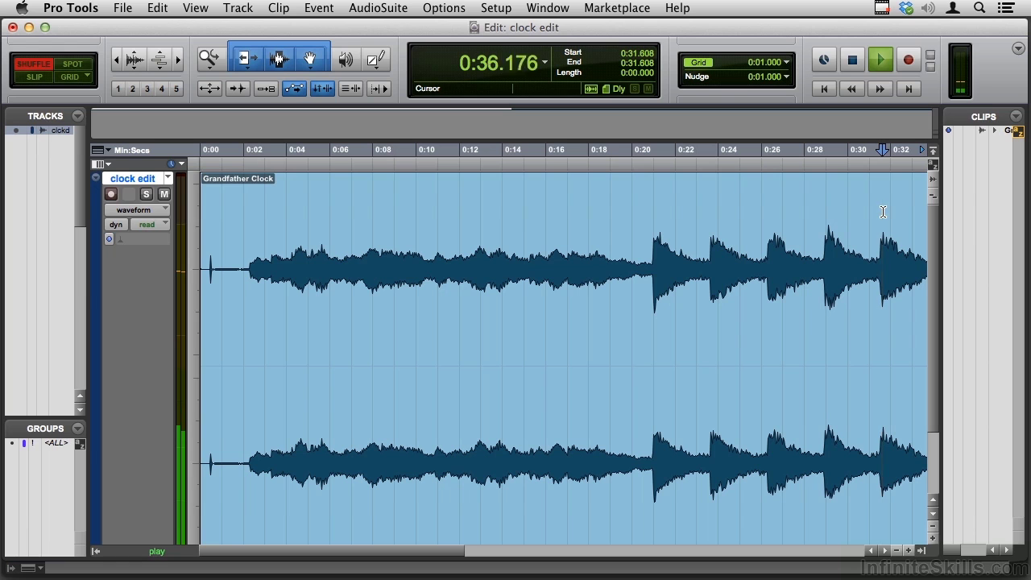
key("space")
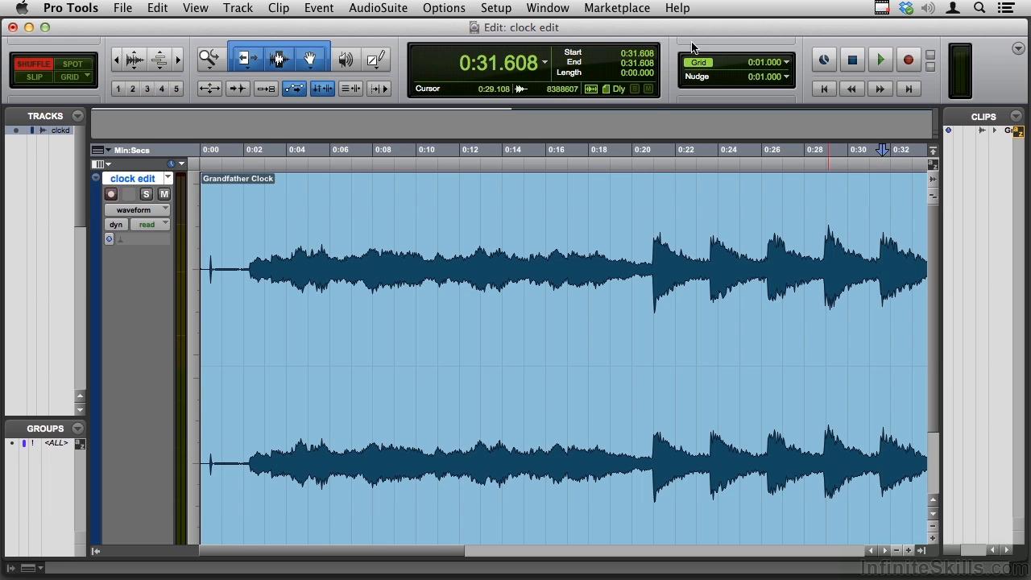
left_click(444, 7)
mouse_move(628, 159)
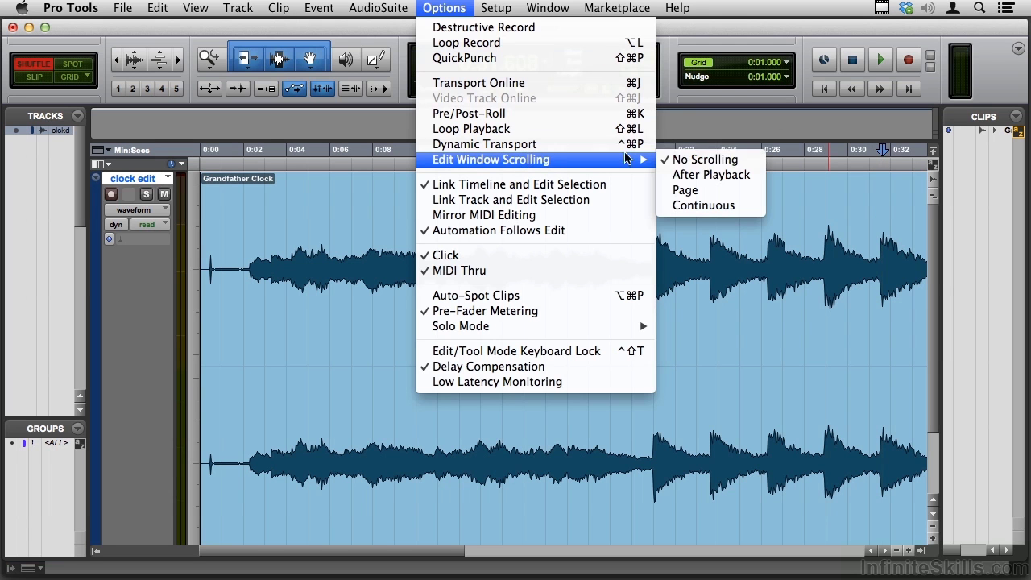
- Set Edit Window Scrolling to Continuous and play from 0:21.122, then stop
left_click(734, 207)
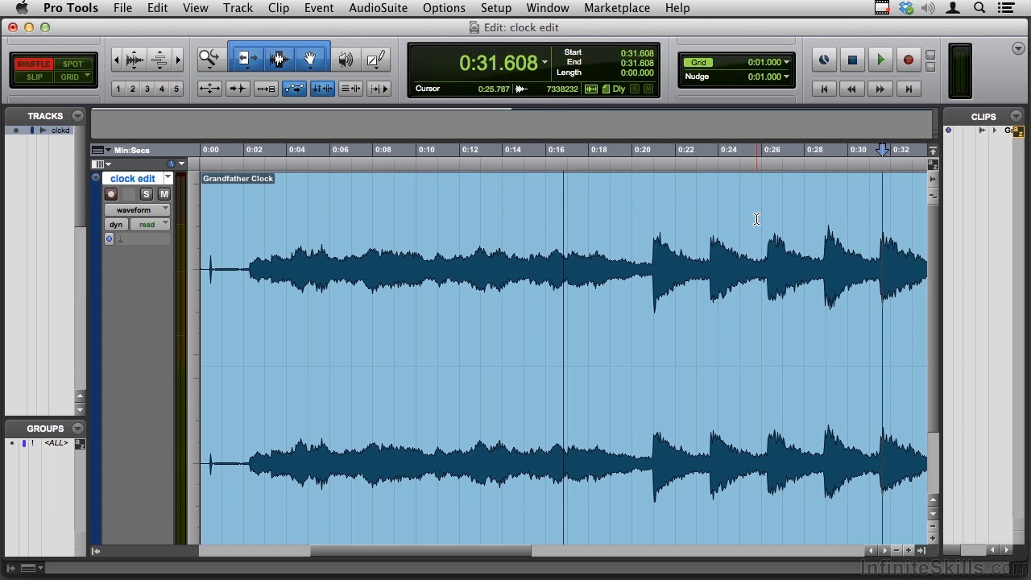
left_click(656, 227)
key("space")
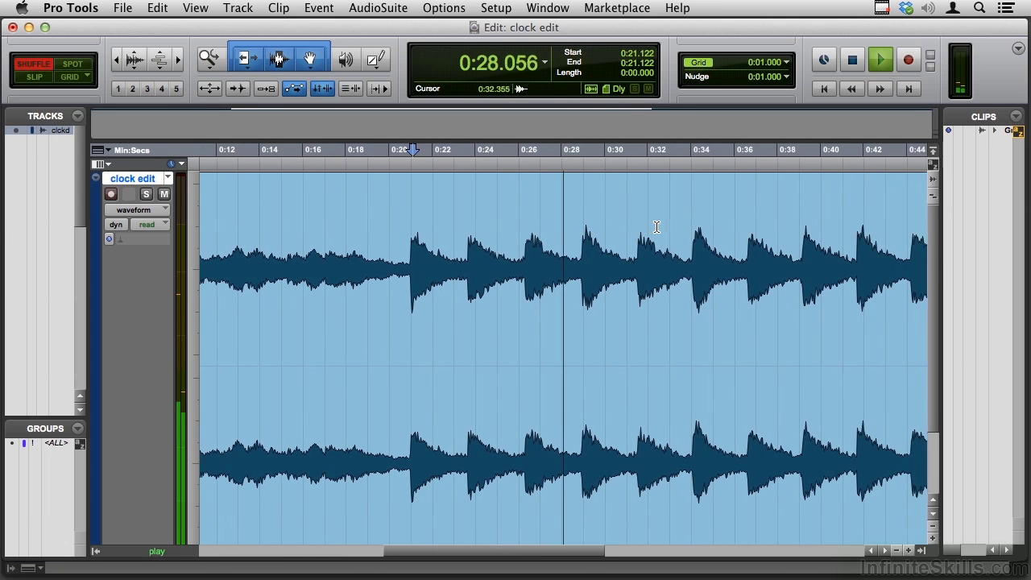
key("space")
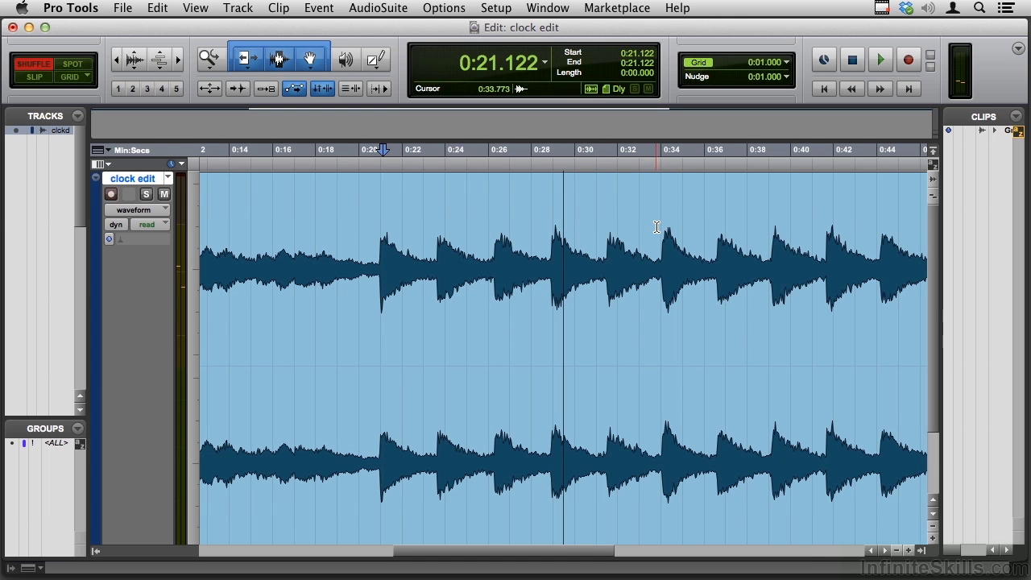
- Zoom in twice around 0:21.122, replaying at each closer zoom level
key("super+bracketright")
key("super+bracketright")
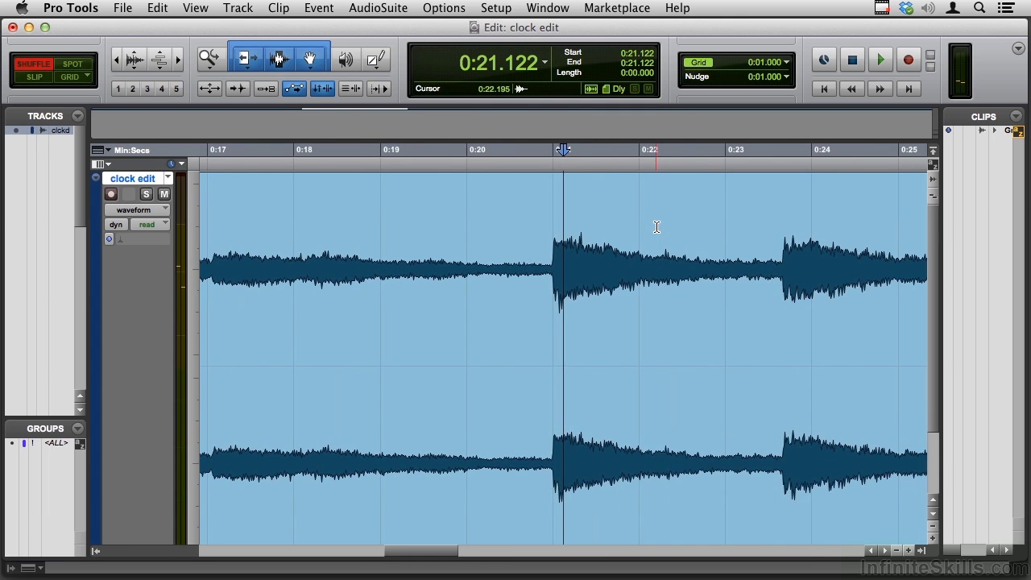
key("space")
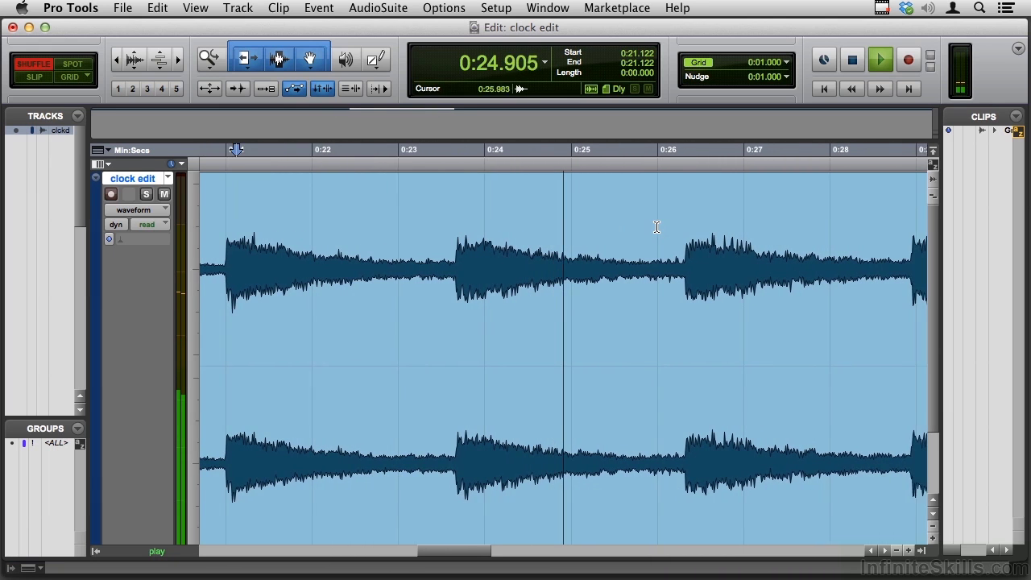
key("space")
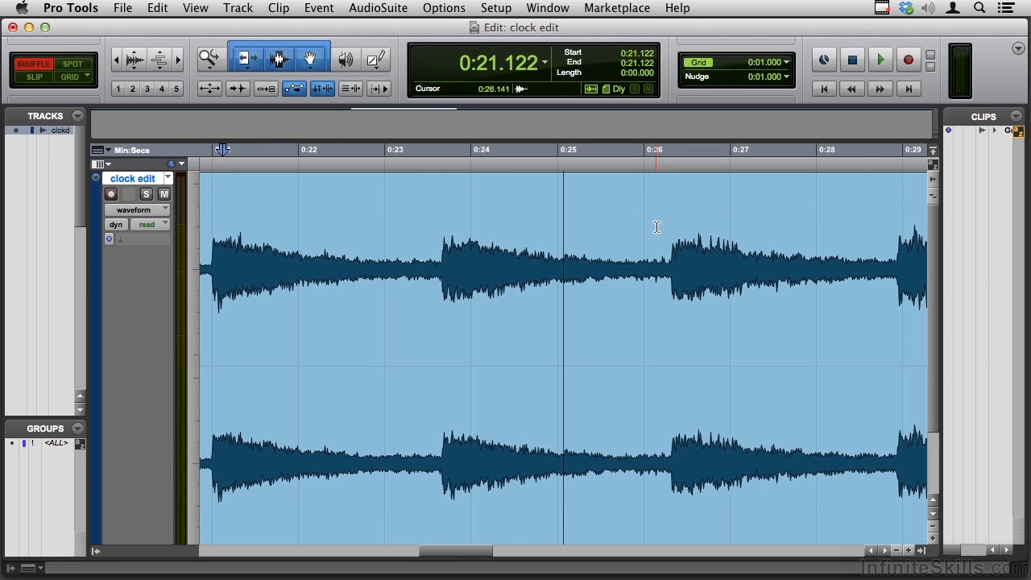
key("super+bracketright")
key("space")
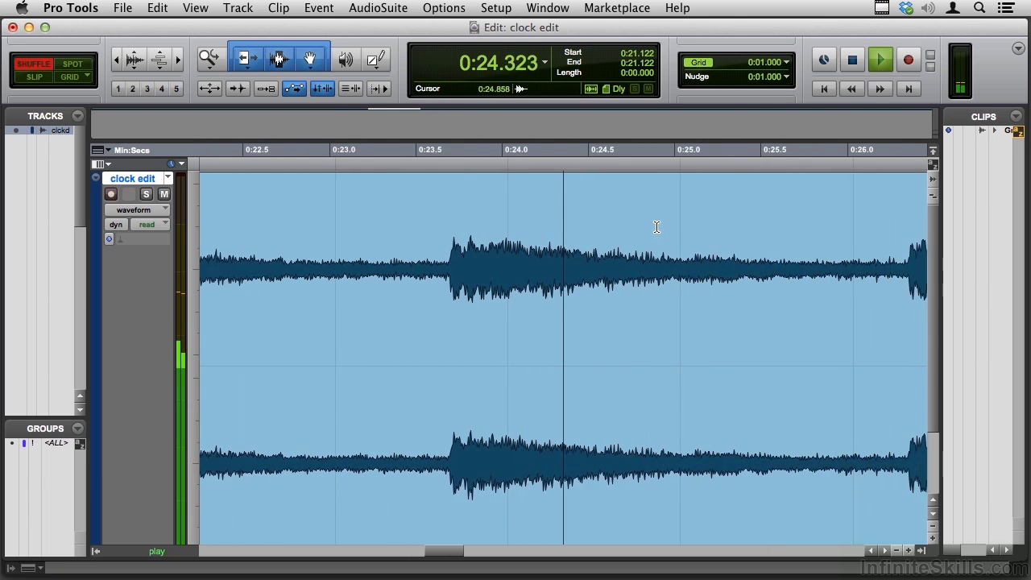
key("space")
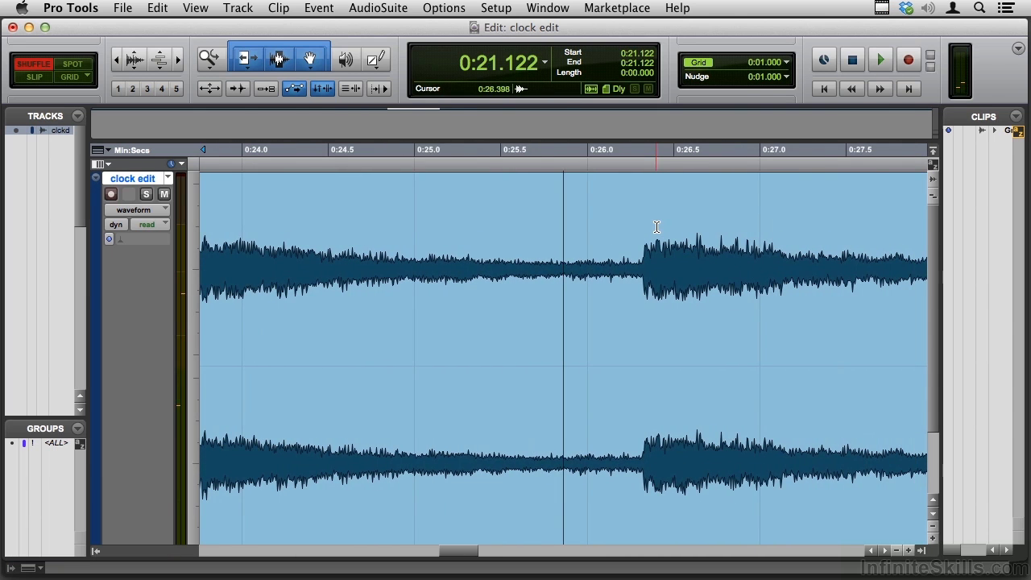
left_click(446, 10)
mouse_move(477, 161)
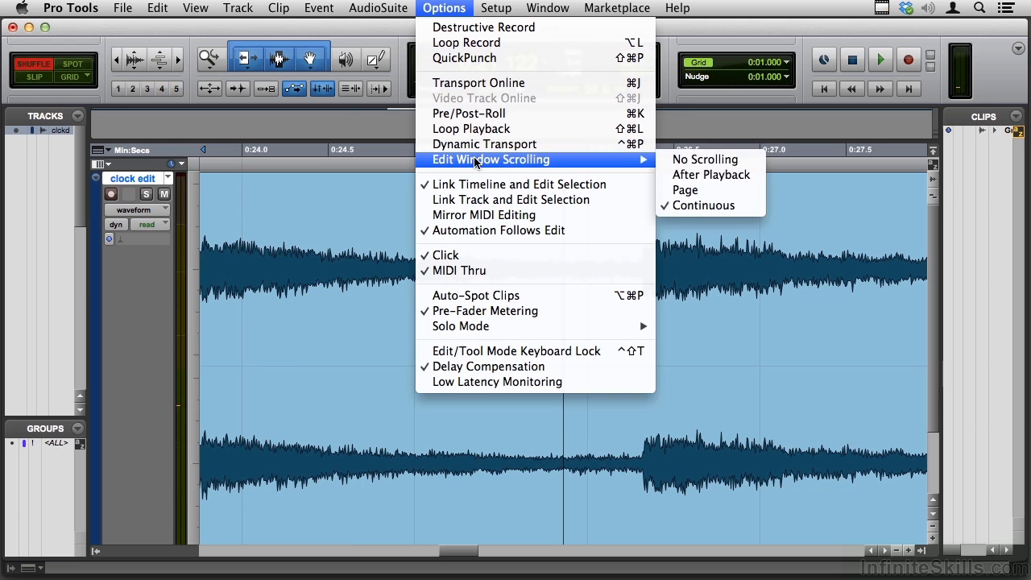
- Set Edit Window Scrolling to Page, then zoom out so the whole Grandfather Clock clip fits the window
left_click(695, 195)
key("super+bracketleft")
key("super+bracketleft")
key("super+bracketleft")
key("super+bracketleft")
key("super+bracketleft")
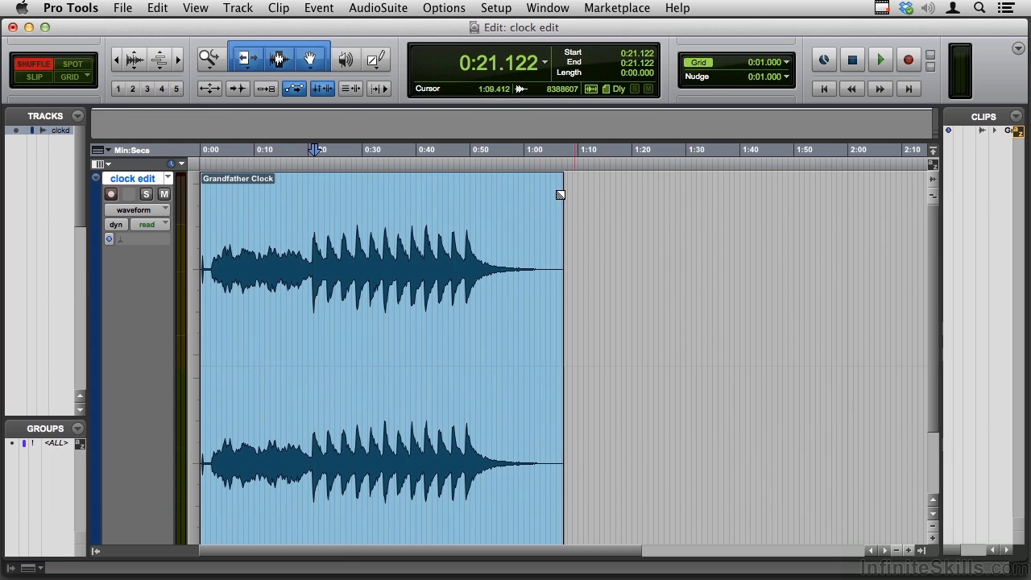
double_click(209, 59)
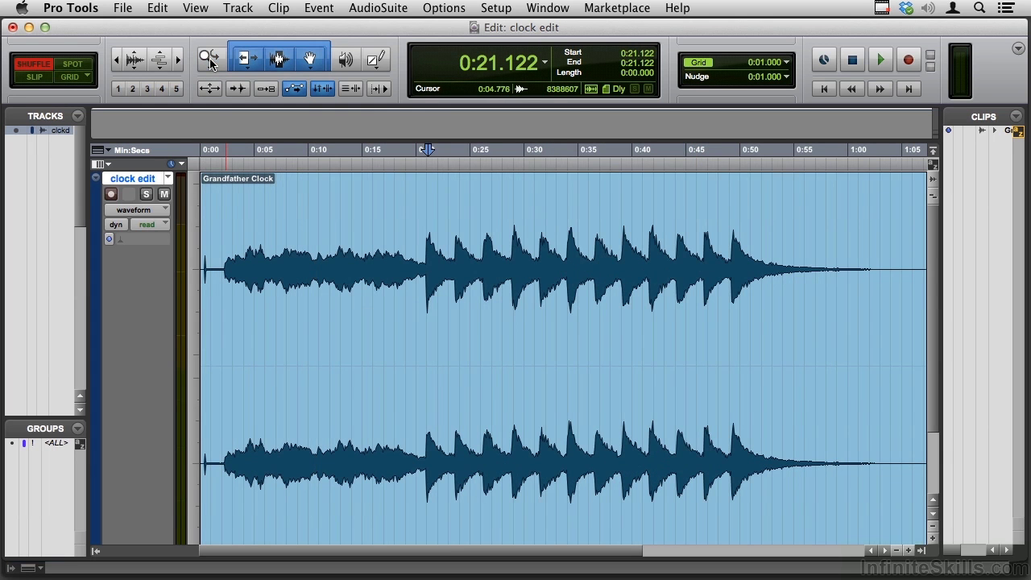